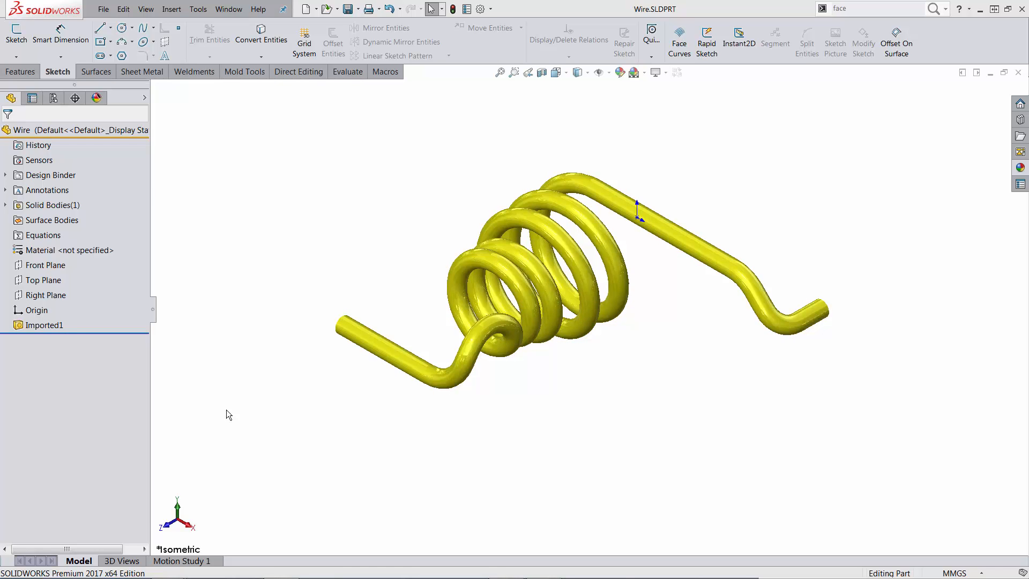
- Inspect the imported wire body and select its flat circular end face for sketching
click(413, 367)
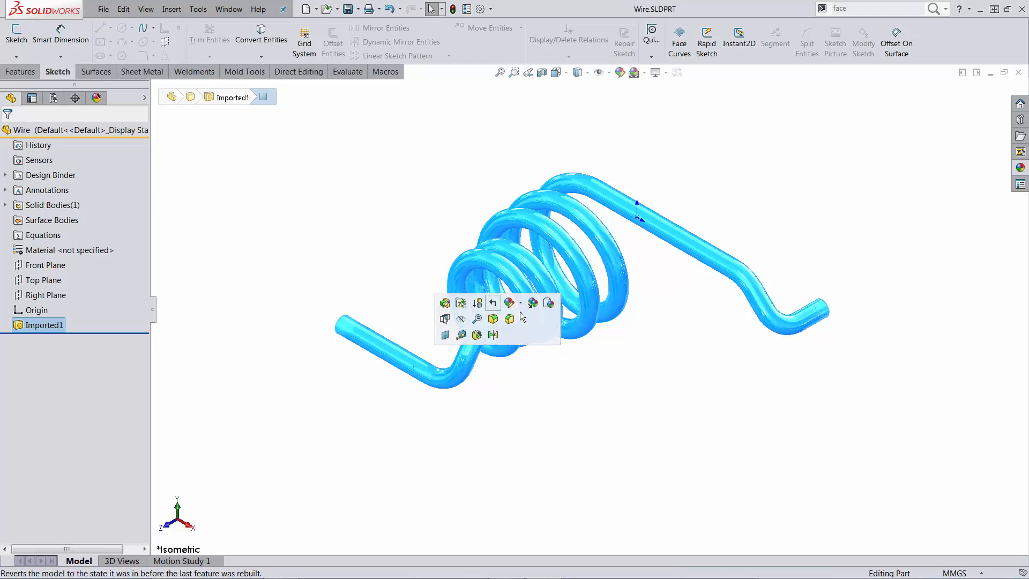
click(647, 421)
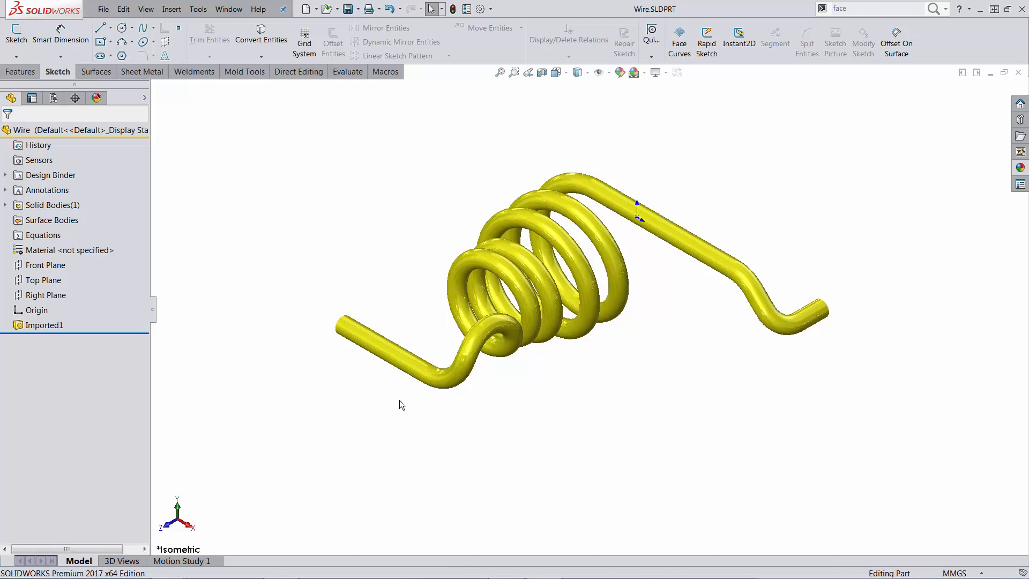
middle_drag(403, 349, 534, 429)
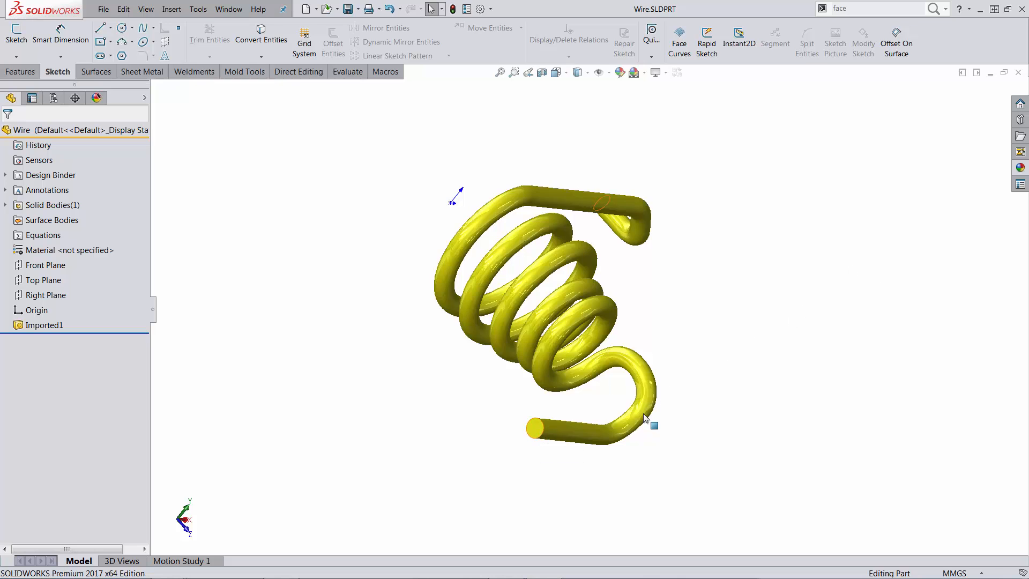
scroll(644, 419, down, 5)
scroll(526, 394, down, 5)
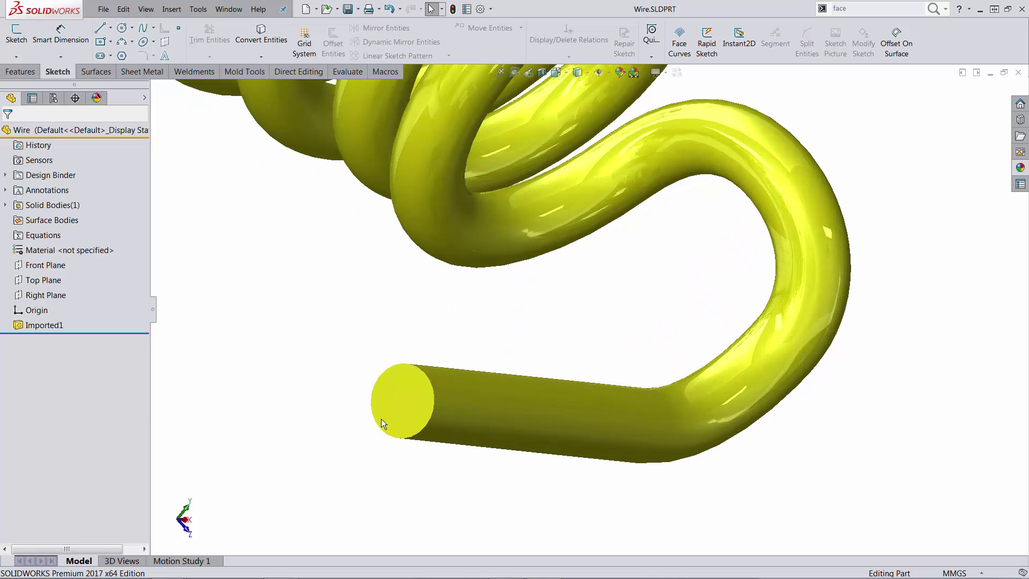
click(415, 403)
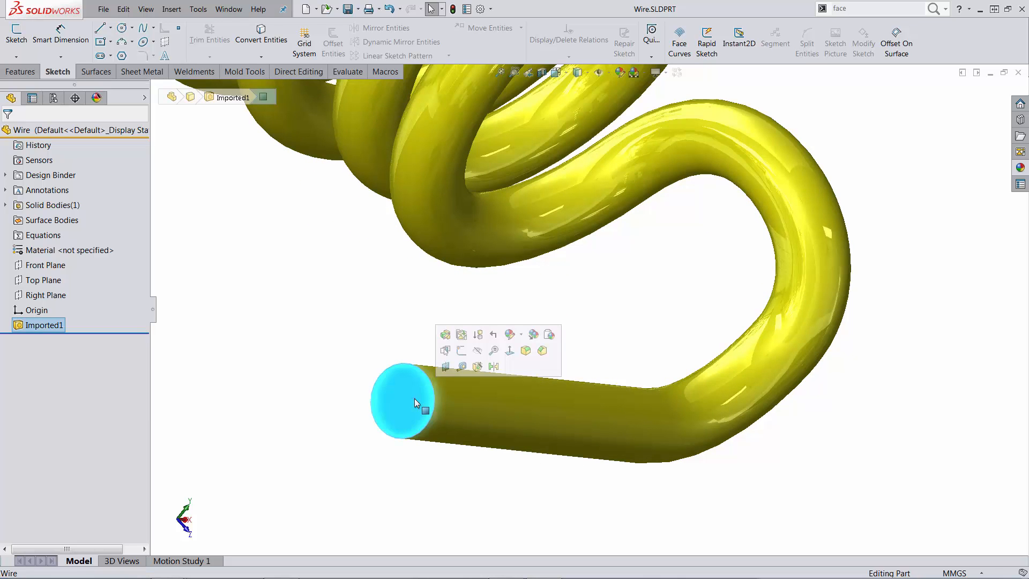
- Start Sketch1 on the end face and draw two diagonal lines across the end circle
click(461, 354)
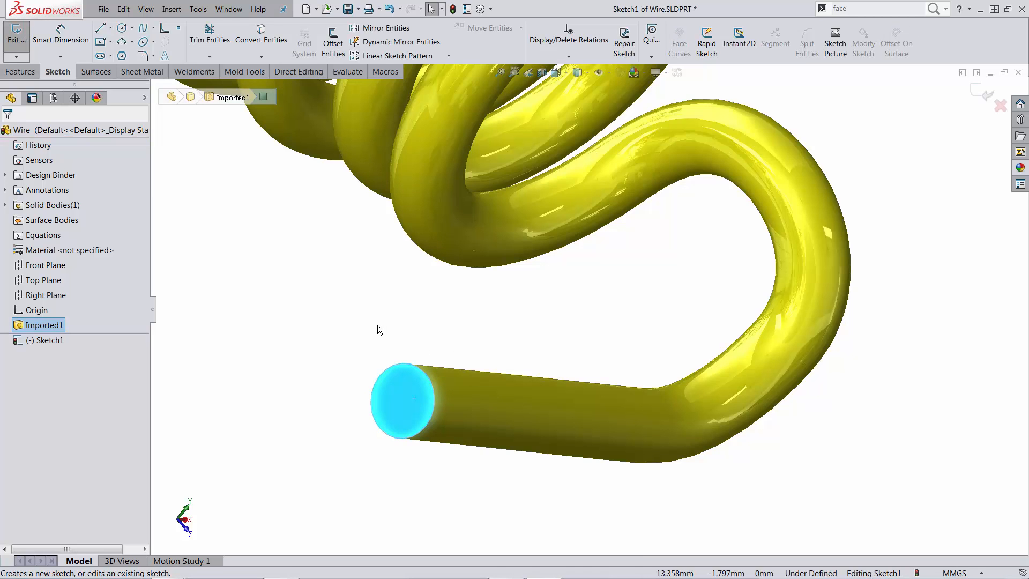
key(s)
click(403, 350)
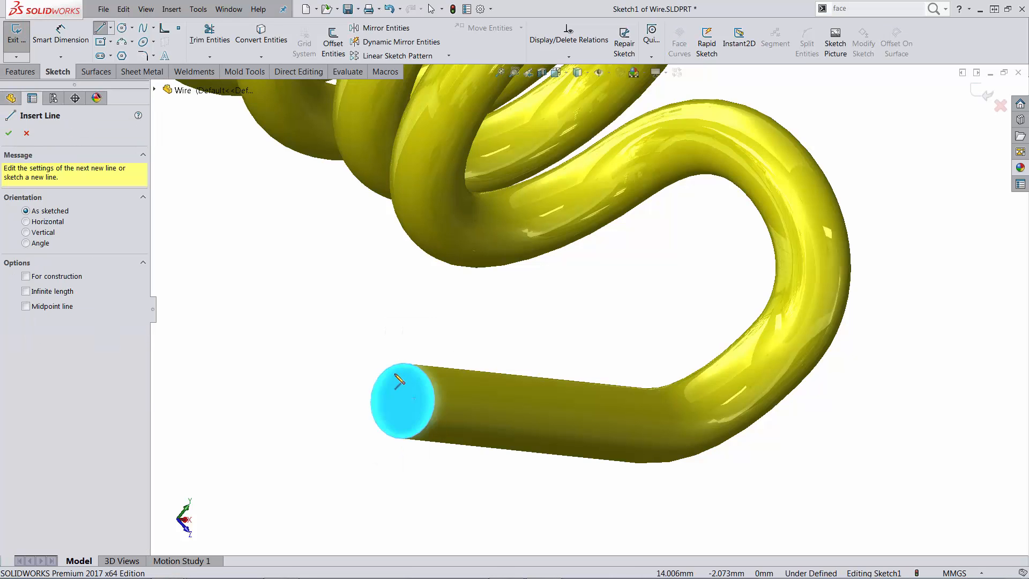
click(379, 381)
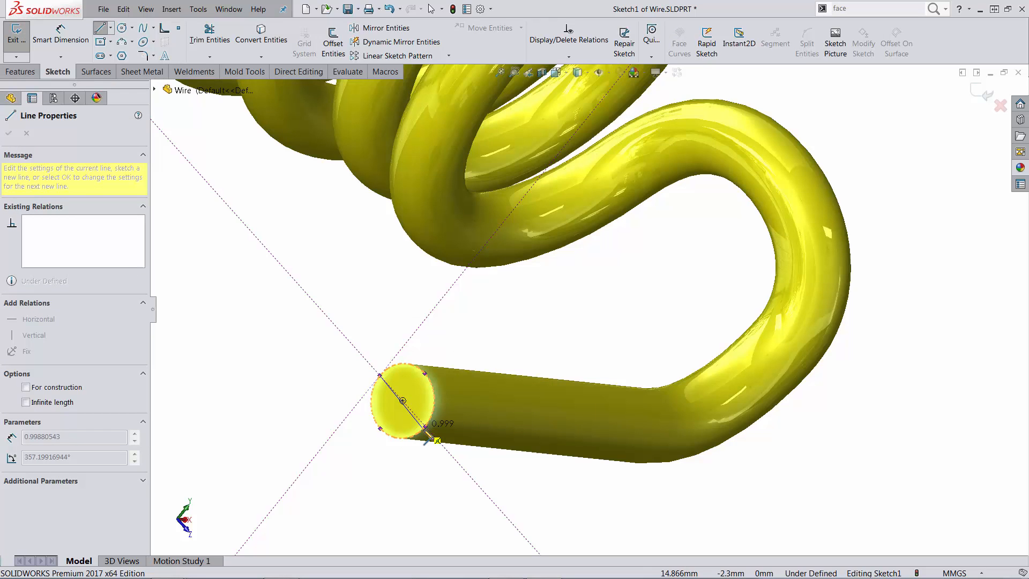
click(426, 433)
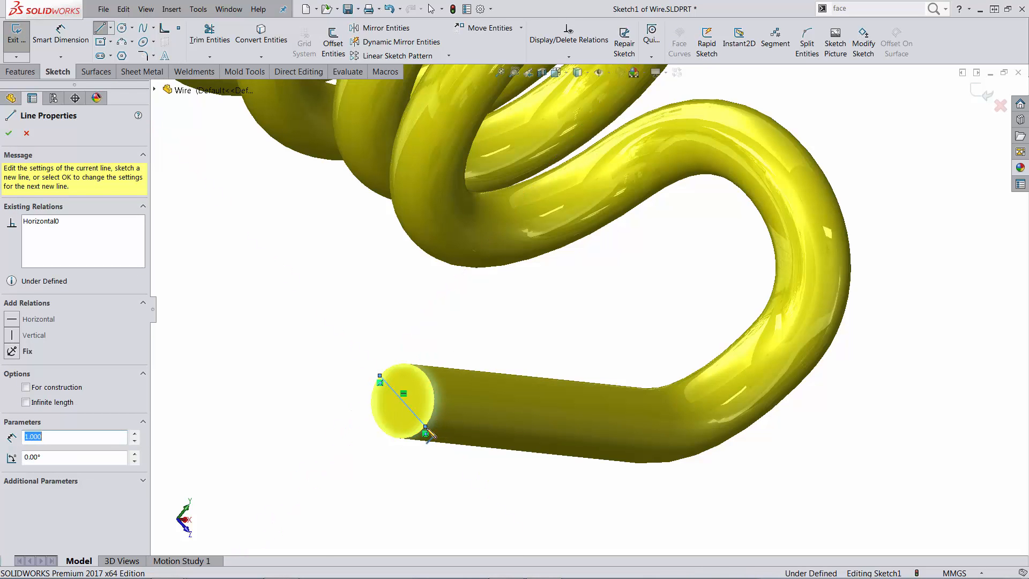
click(425, 433)
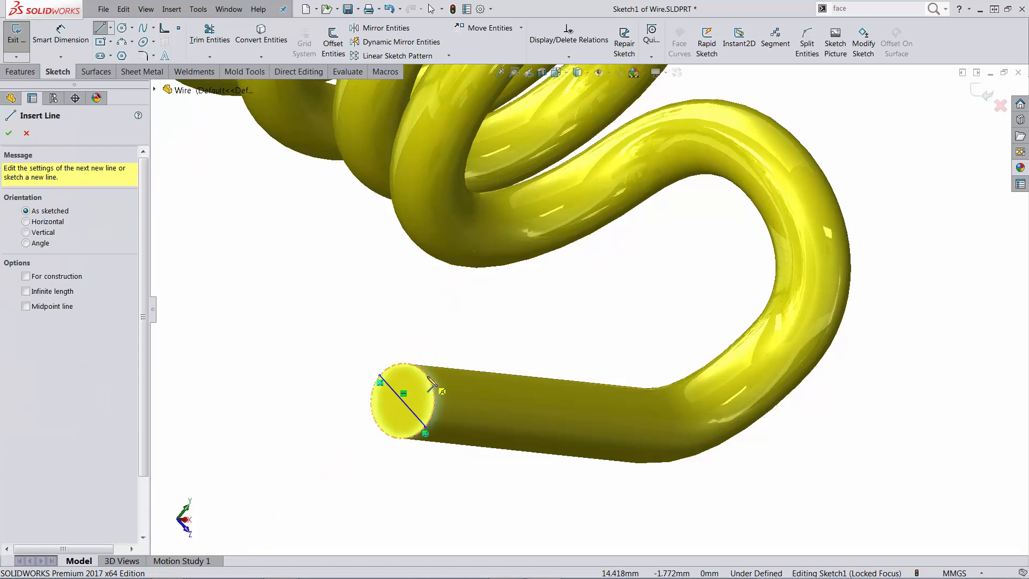
click(426, 376)
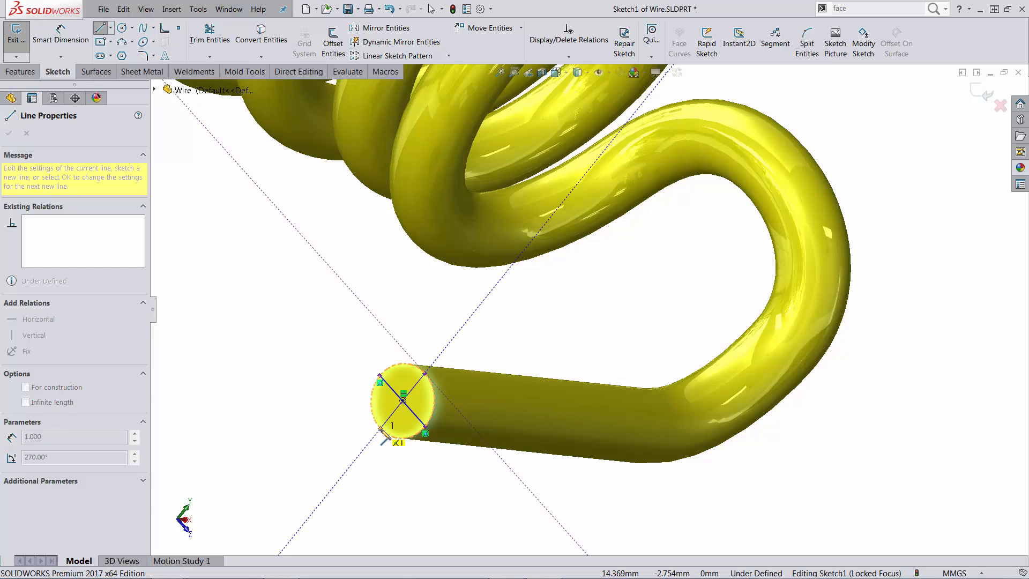
click(384, 434)
key(Escape)
scroll(415, 400, down, 3)
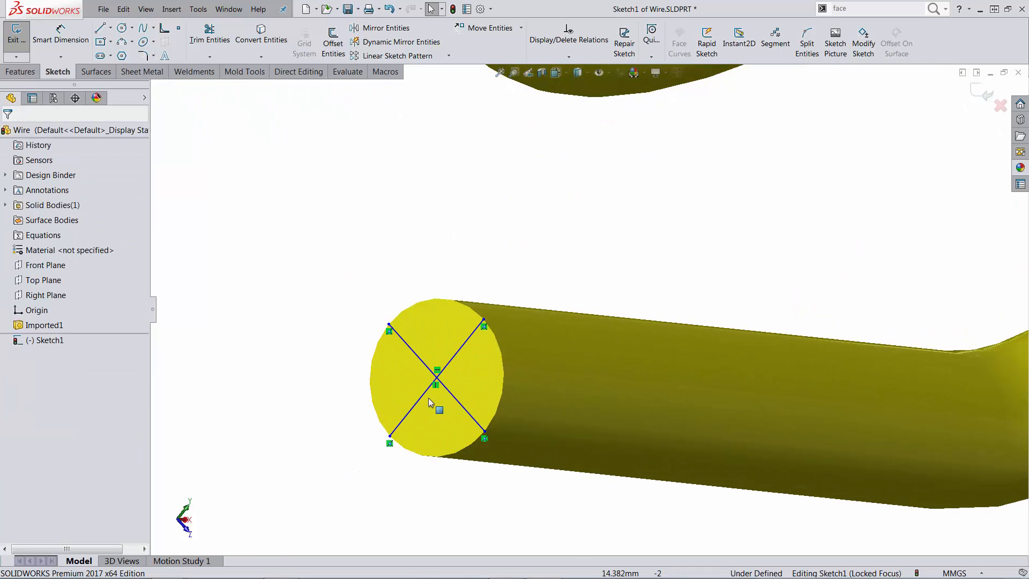
- Add a Midpoint relation so the two diagonals cross at their midpoints, fully defining them
click(425, 392)
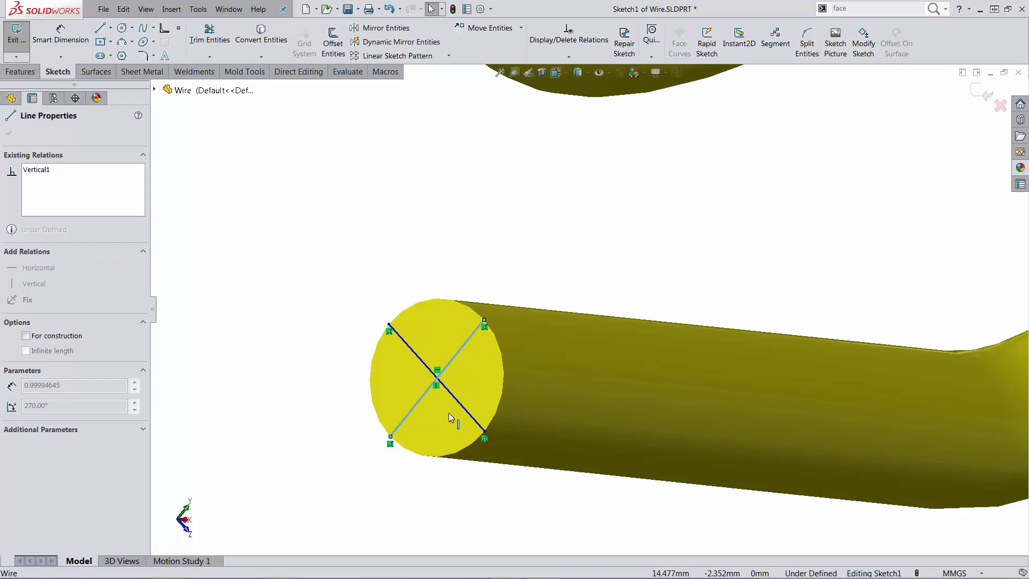
drag(450, 417, 408, 374)
right_click(409, 373)
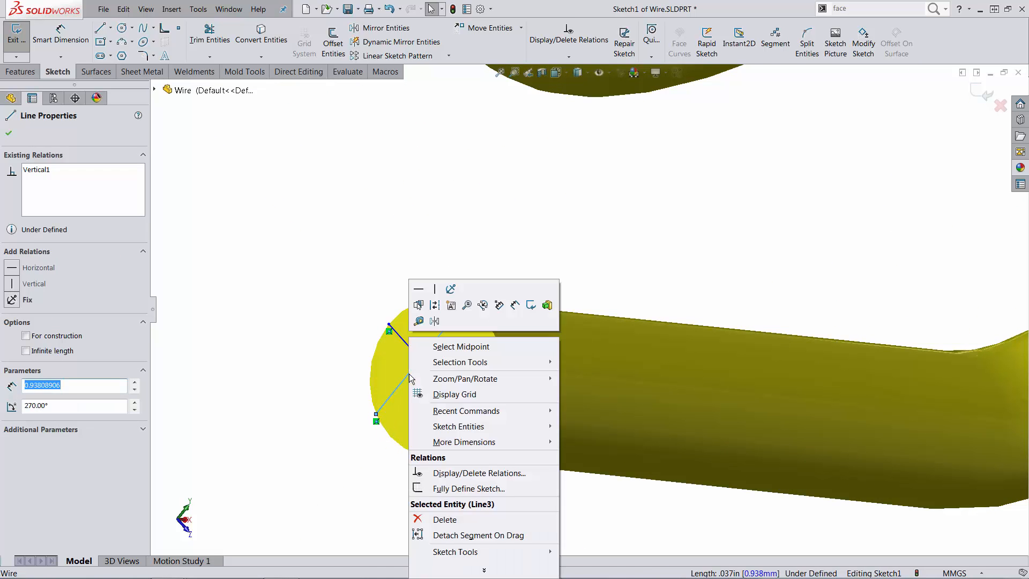
click(481, 346)
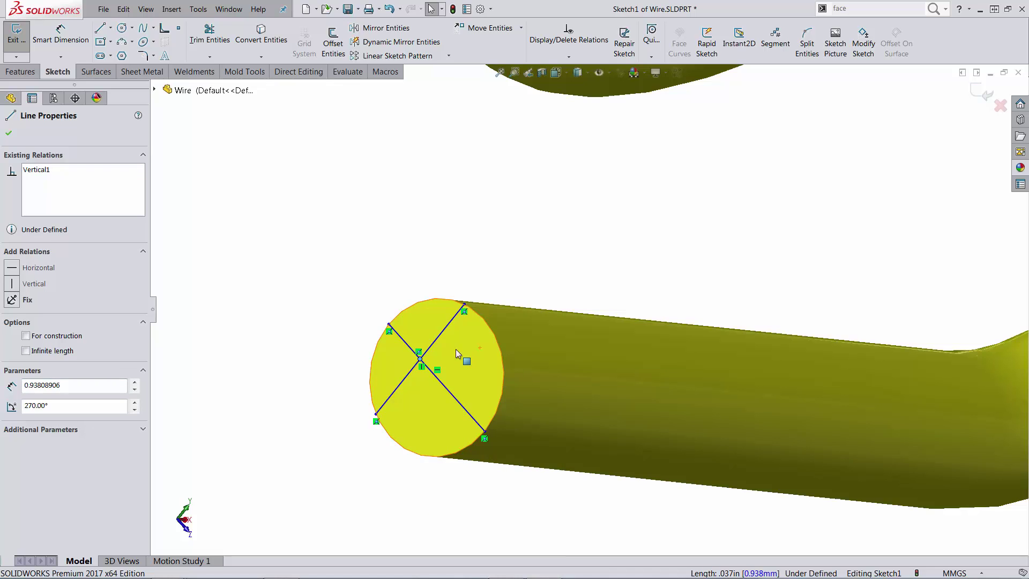
click(451, 396)
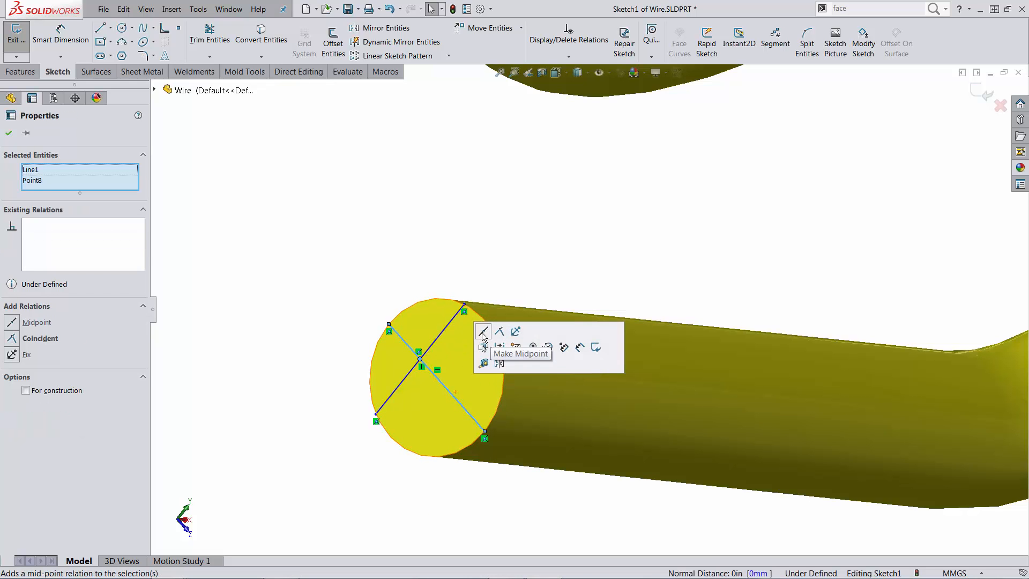
click(483, 337)
key(Escape)
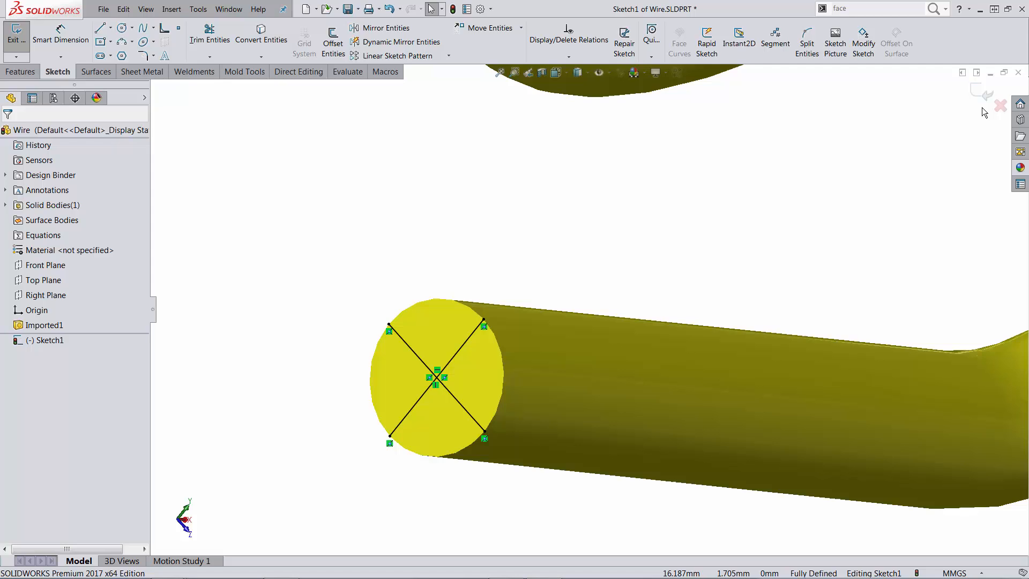
- Exit the sketch, find Face Curves via command search and add it to the Direct Editing tab
click(983, 91)
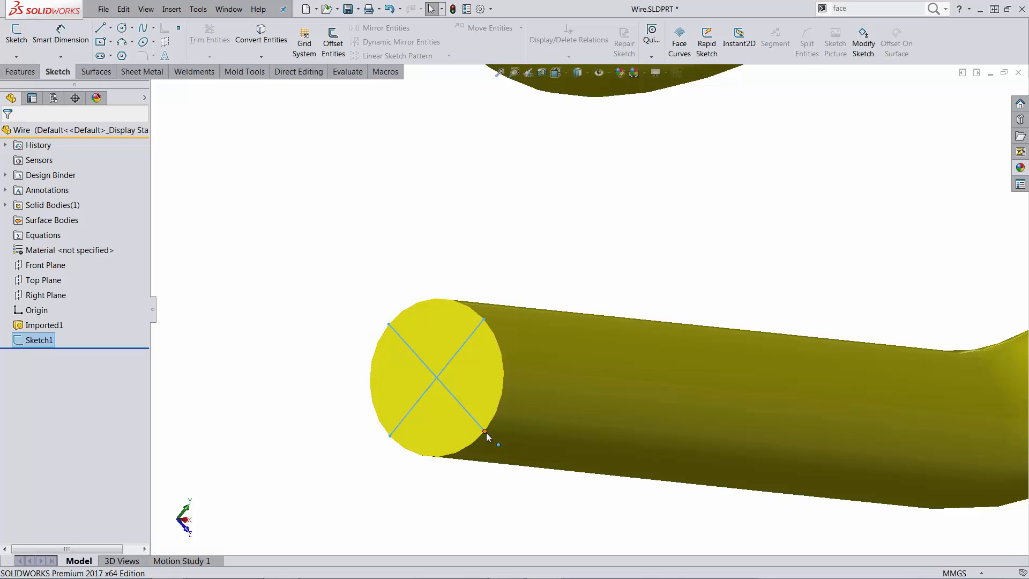
scroll(611, 422, up, 3)
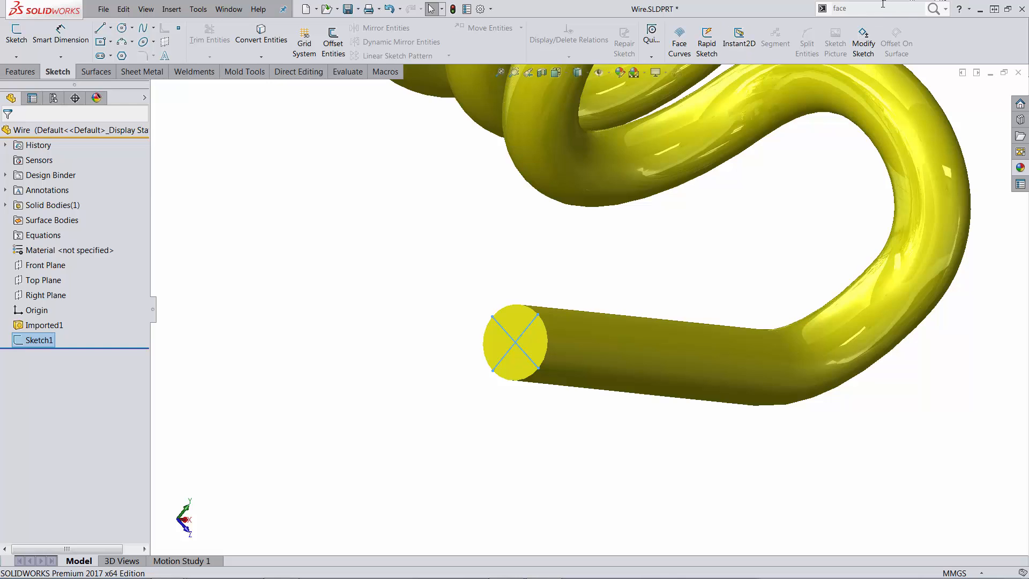
click(937, 10)
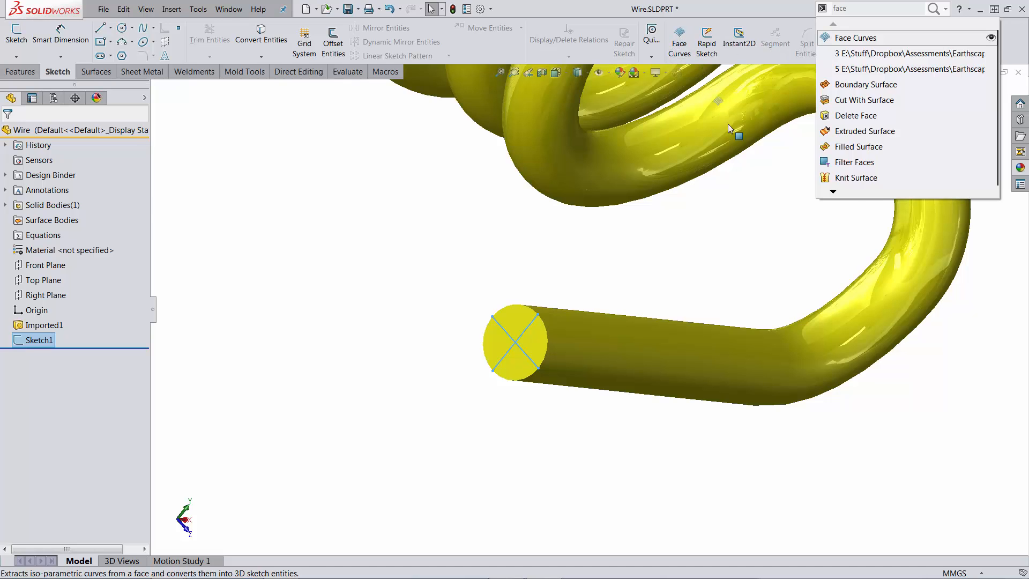
click(755, 165)
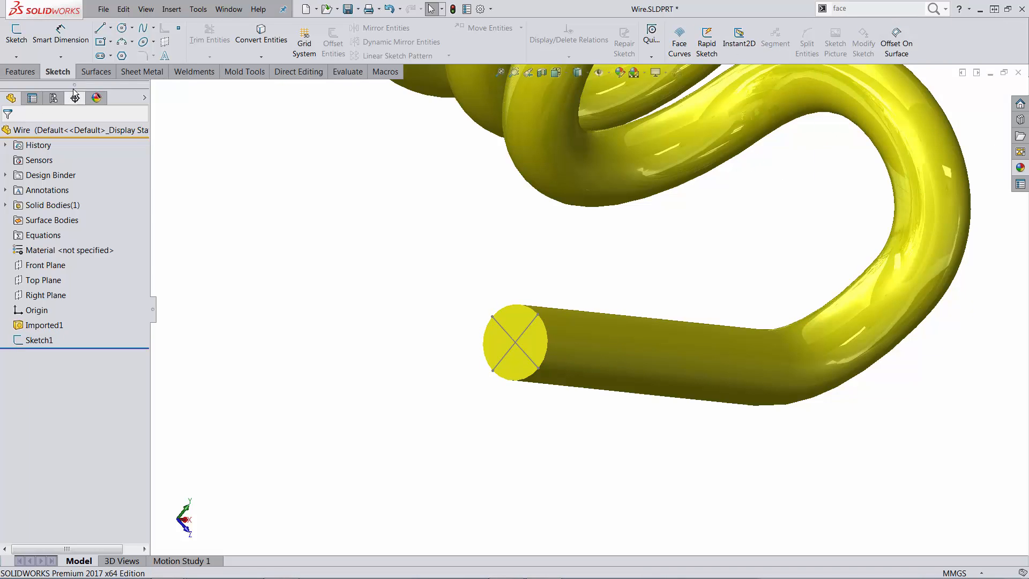
click(91, 73)
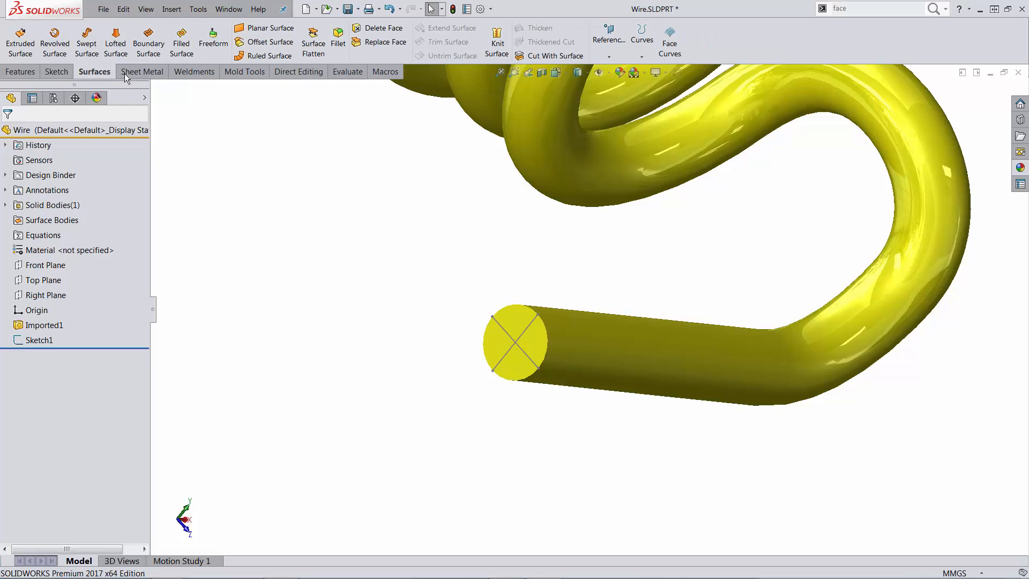
click(296, 73)
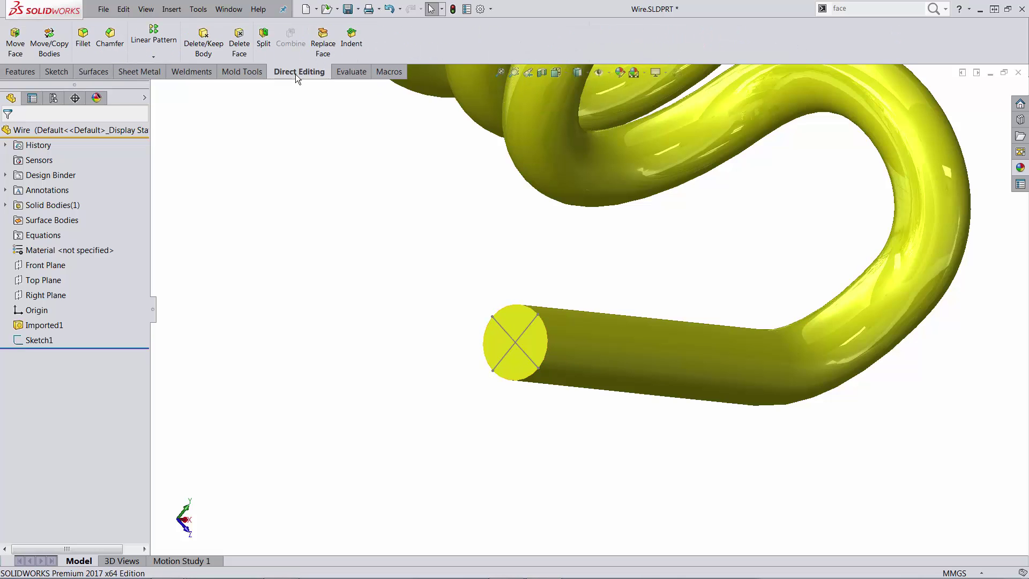
click(936, 12)
drag(869, 38, 375, 48)
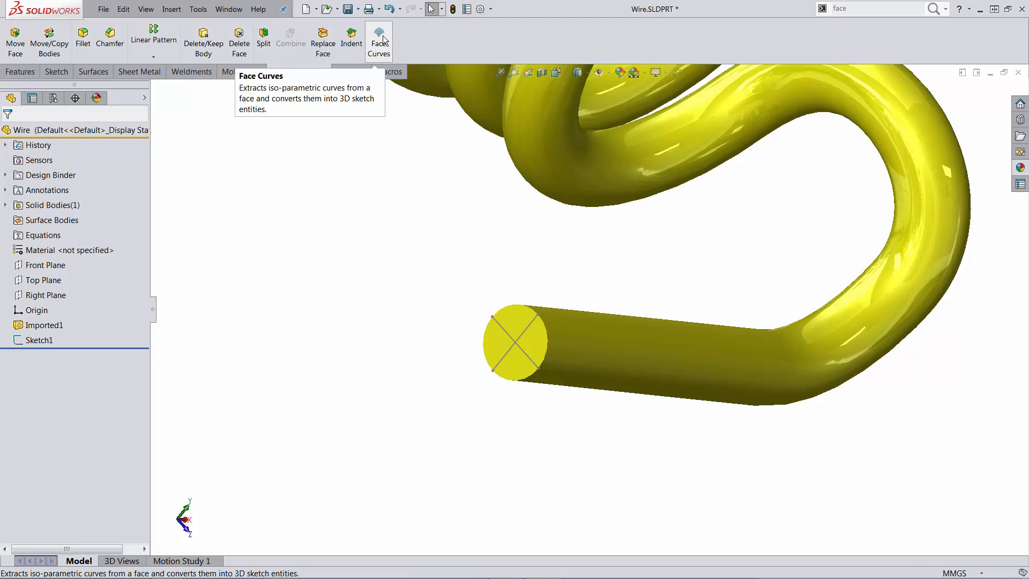
- Run Face Curves on the wire's cylindrical face, positioned at the Sketch1 line endpoint
click(378, 40)
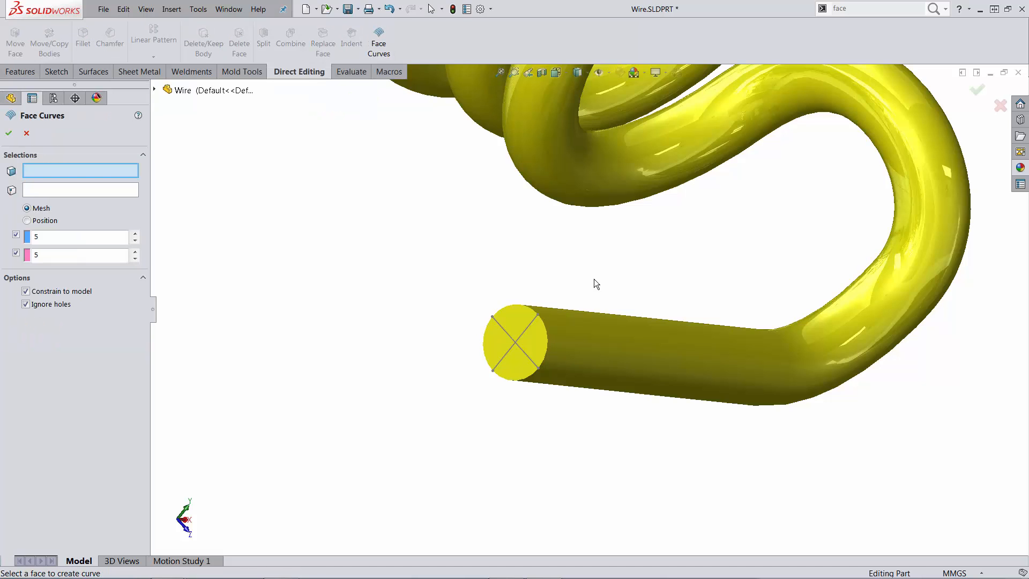
click(627, 378)
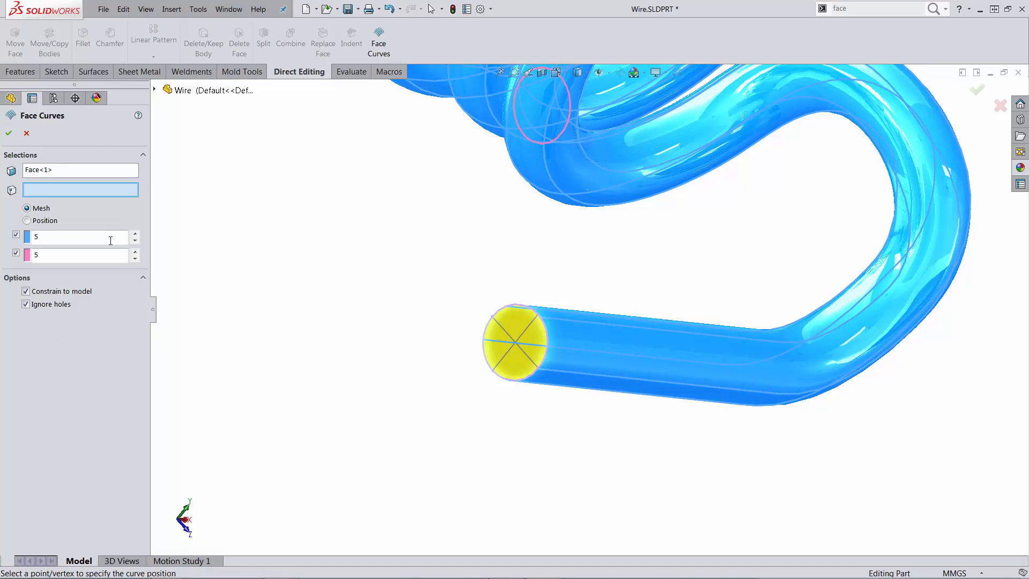
click(537, 367)
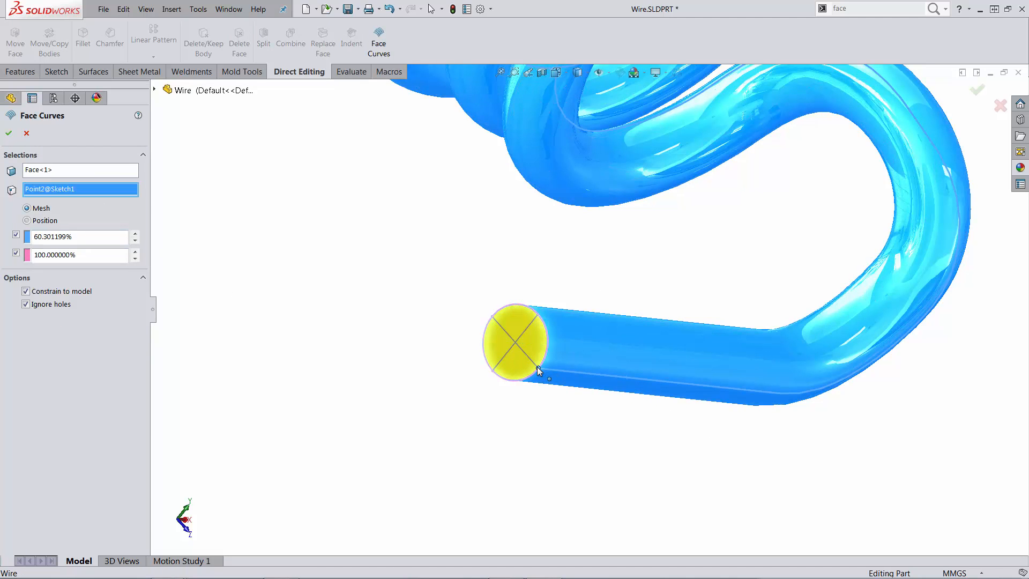
scroll(574, 357, up, 3)
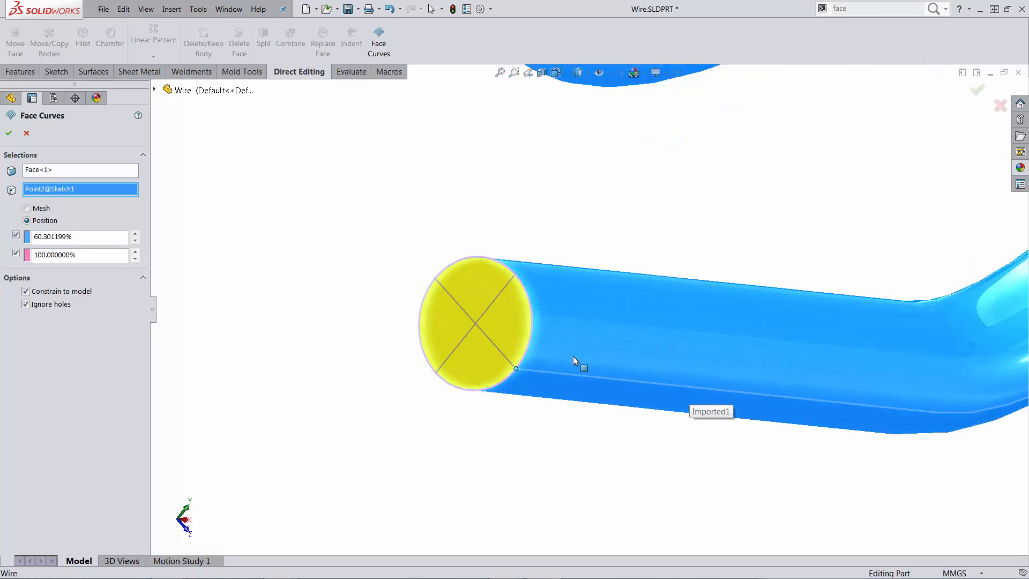
scroll(537, 369, up, 2)
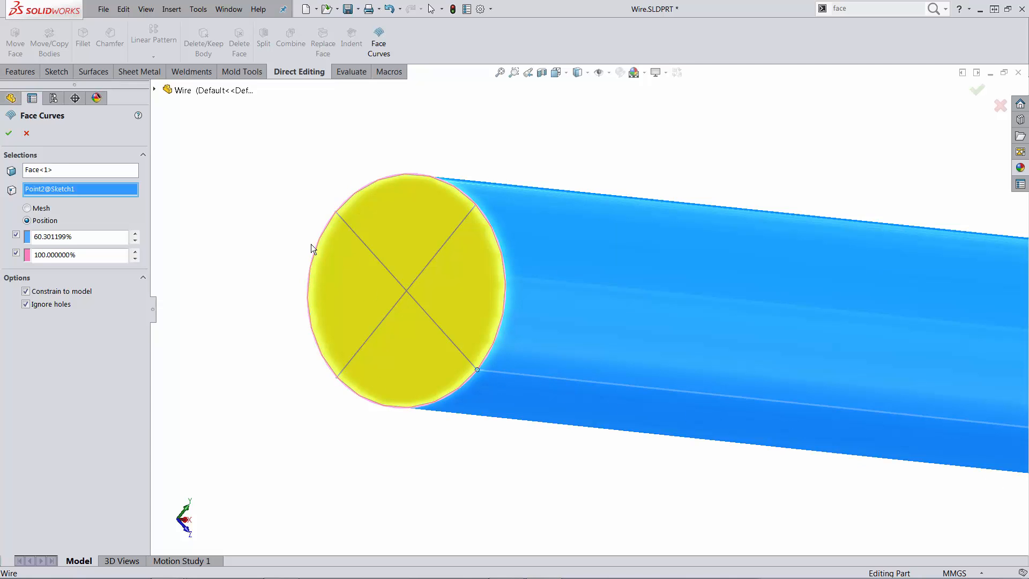
- Accept the face curve, then delete 3DSketch1 and 3DSketch2 from the FeatureManager tree
click(7, 135)
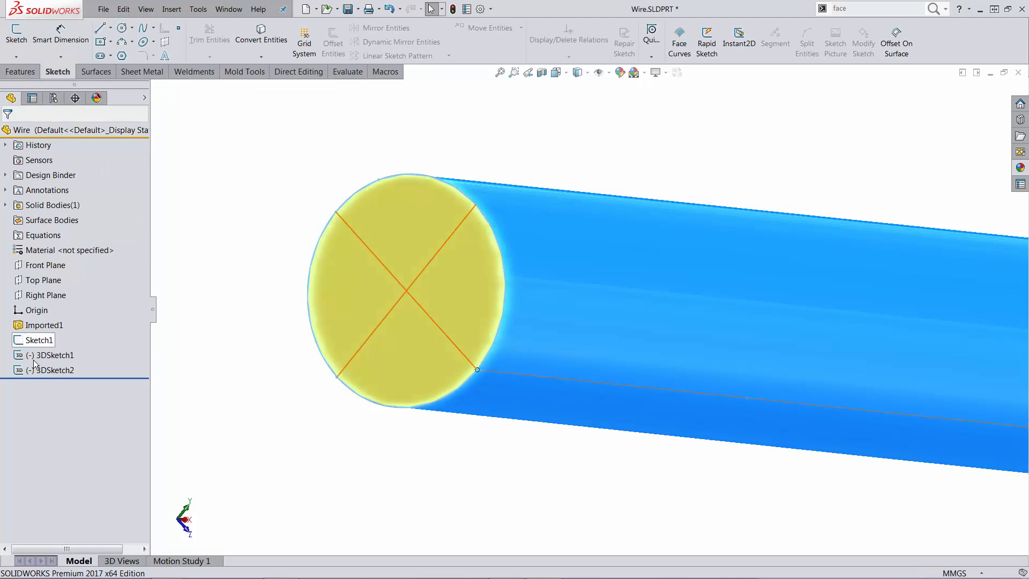
click(62, 358)
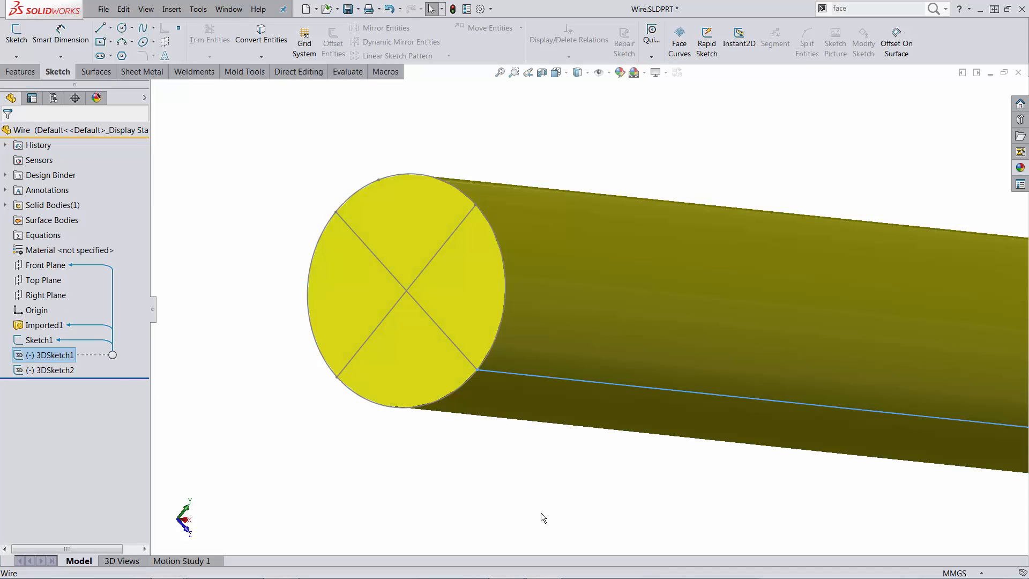
key(f)
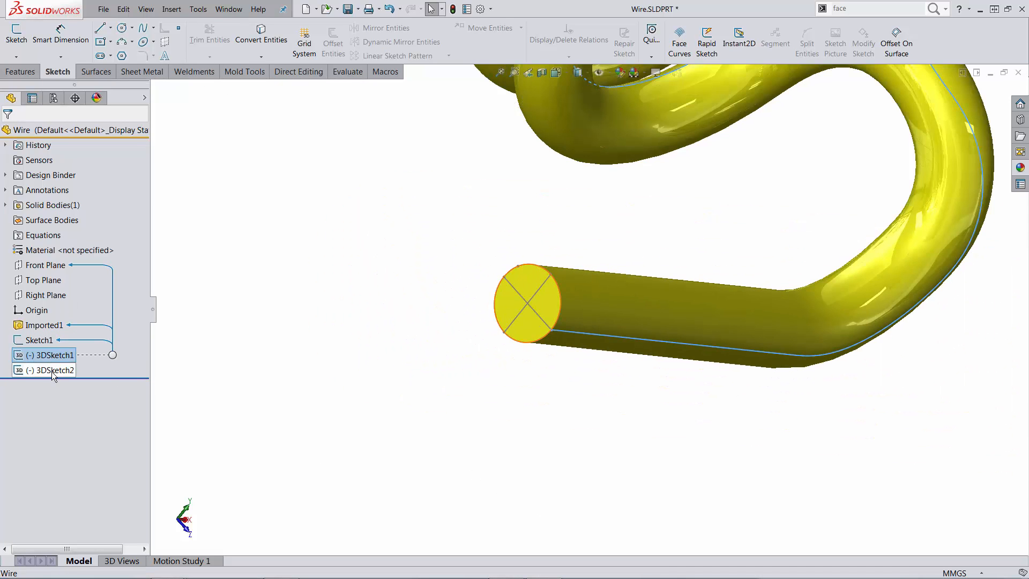
click(52, 372)
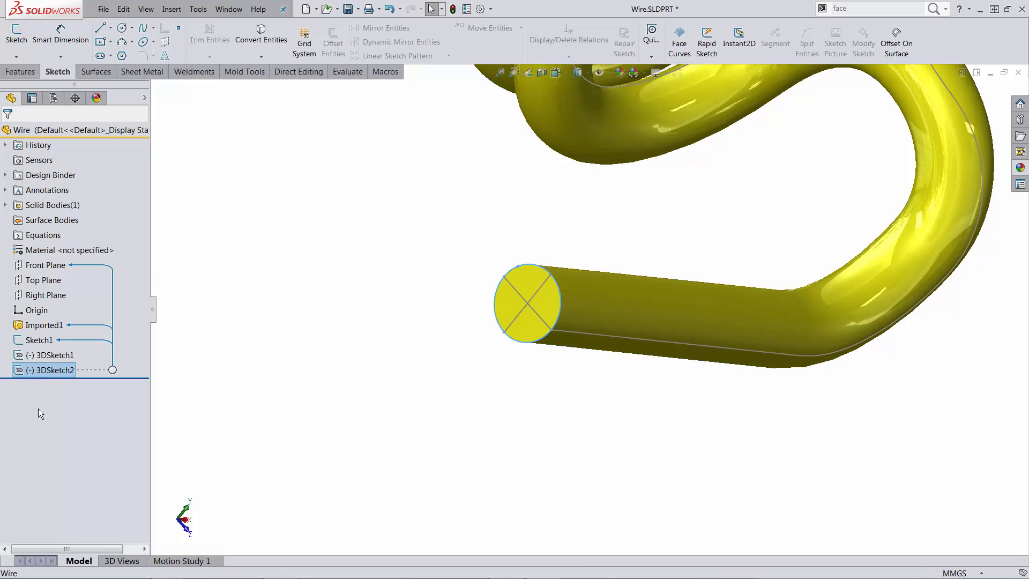
ctrl+click(50, 356)
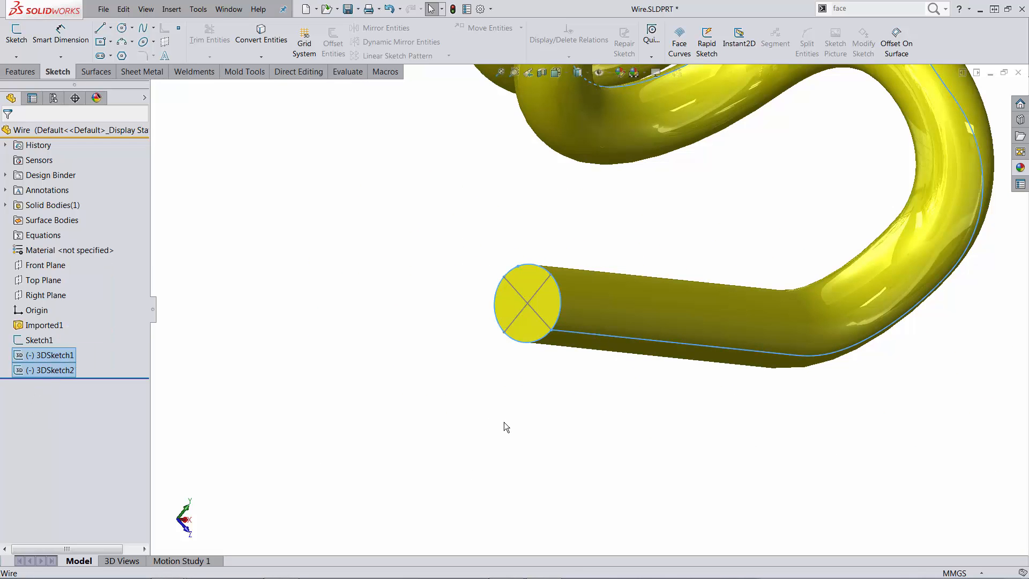
key(Delete)
key(Return)
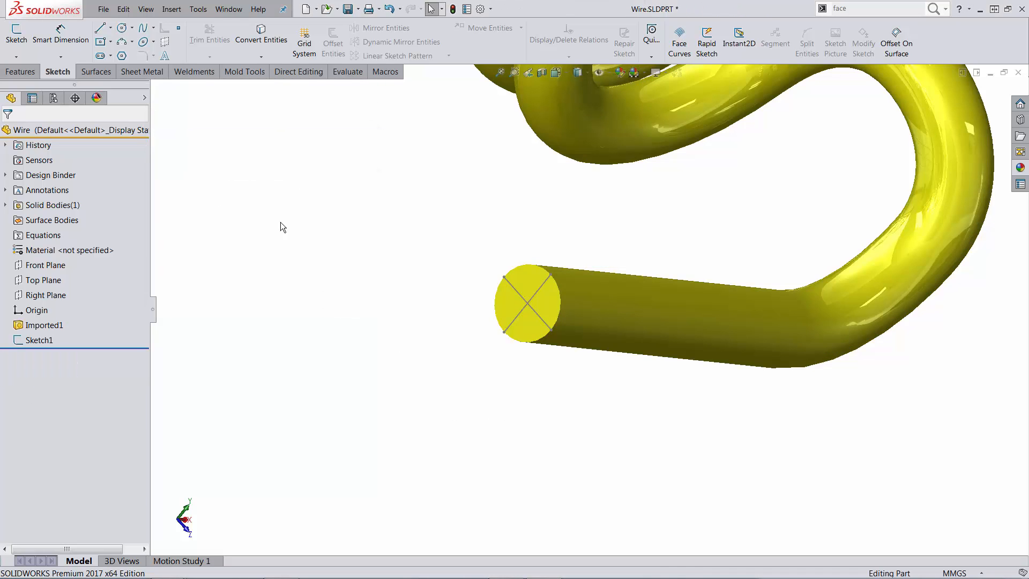
click(16, 57)
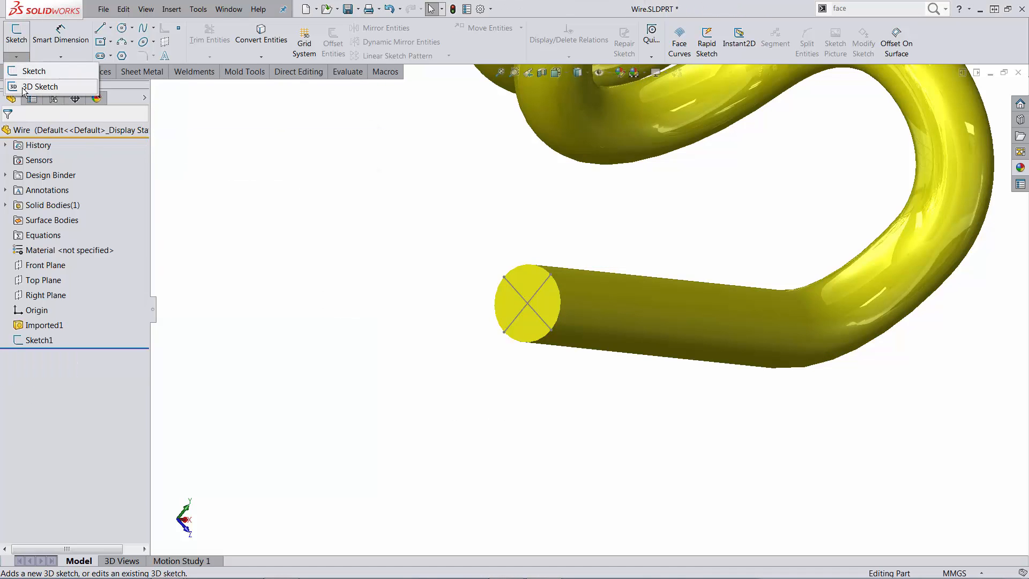
- Start a 3D sketch and create a one-direction face curve on the tube from the diagonal's lower end
click(41, 86)
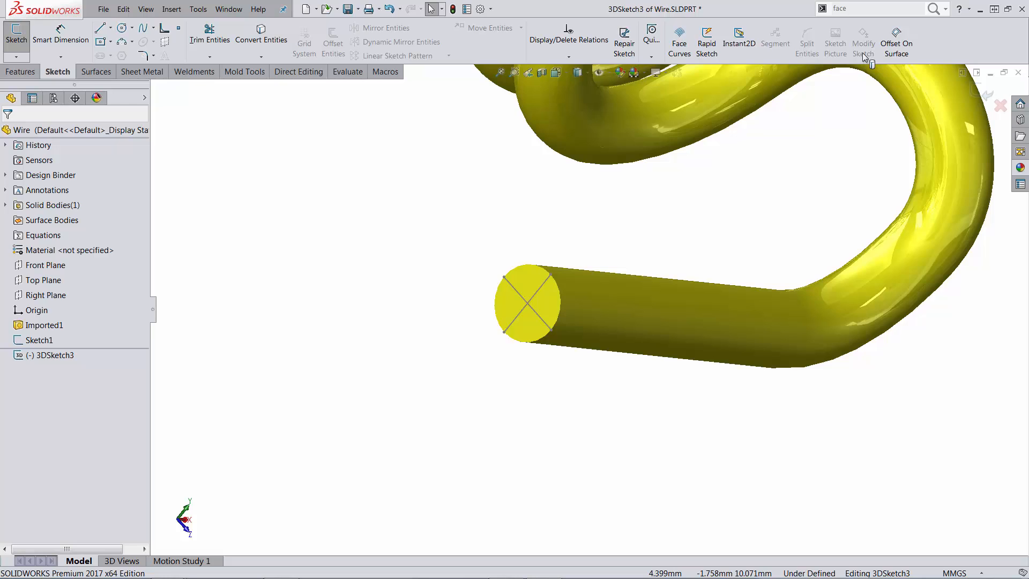
click(681, 43)
scroll(659, 294, down, 2)
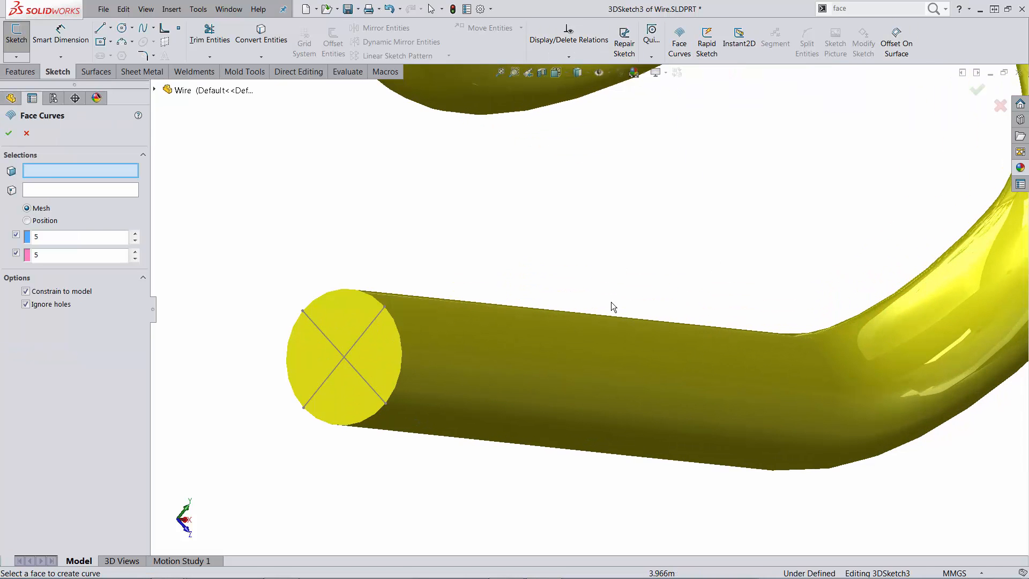
click(517, 351)
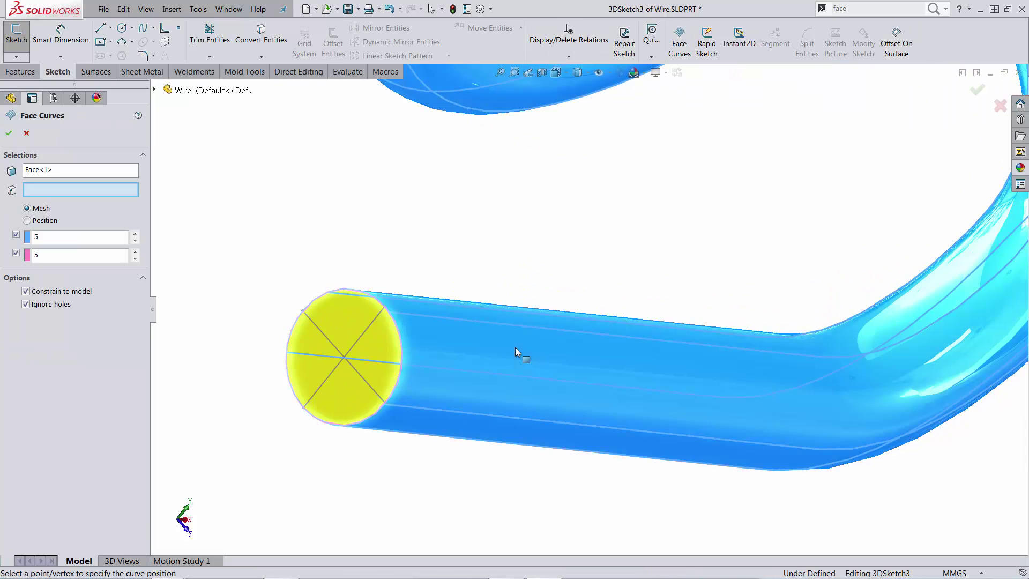
click(385, 405)
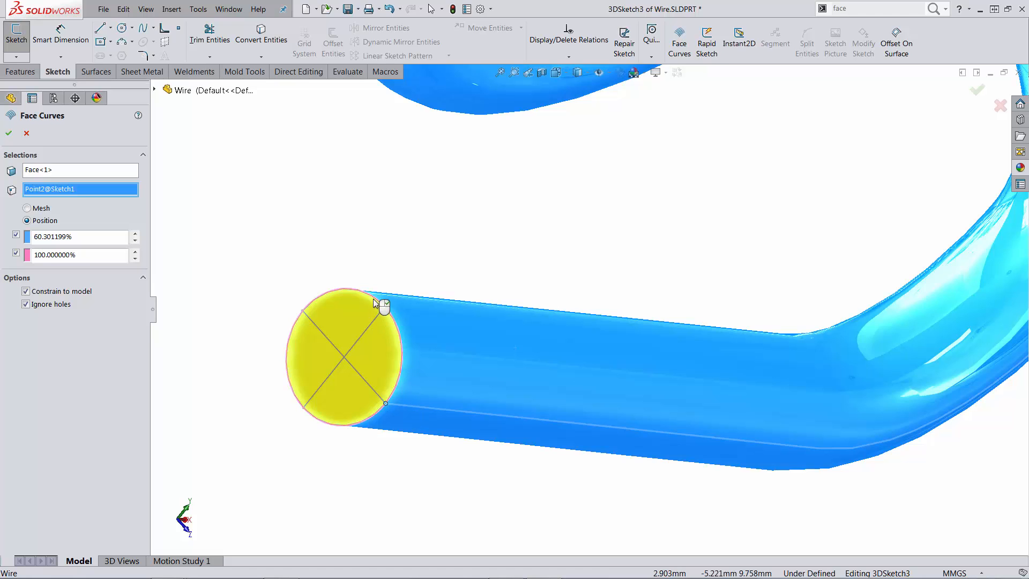
click(16, 254)
click(8, 133)
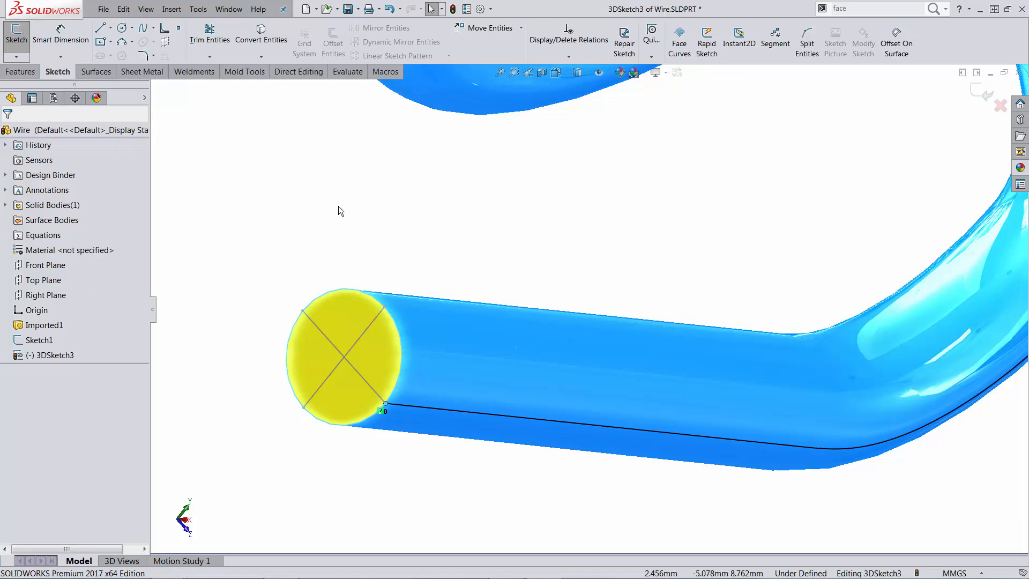
click(318, 399)
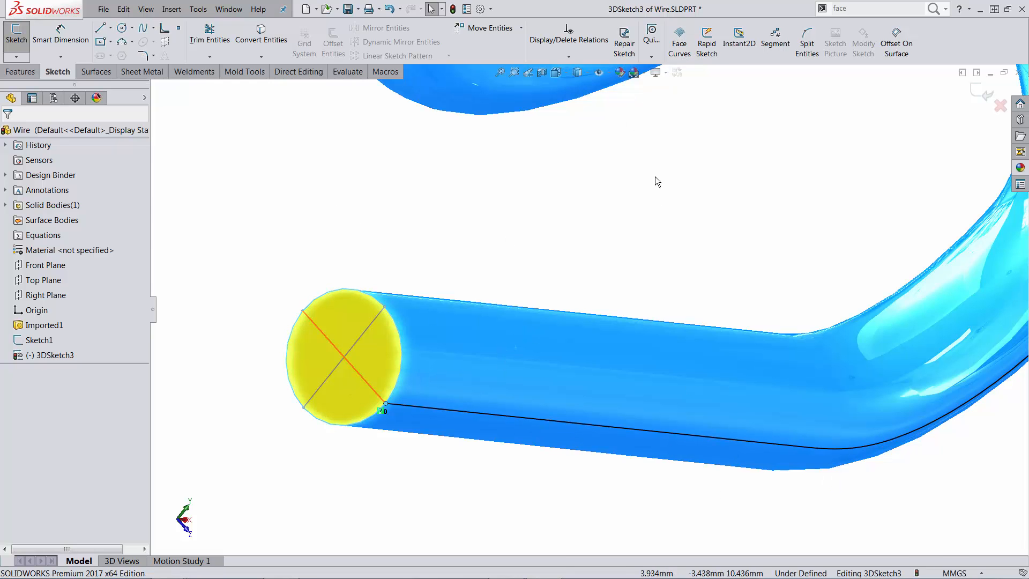
- Create a second one-direction face curve on the tube from the diagonal's upper end
click(680, 43)
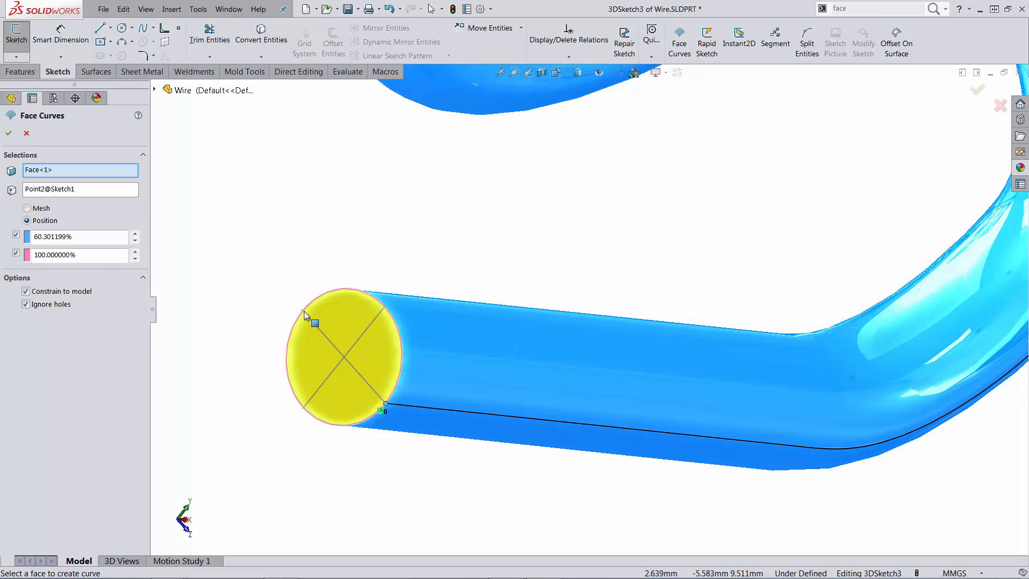
click(73, 188)
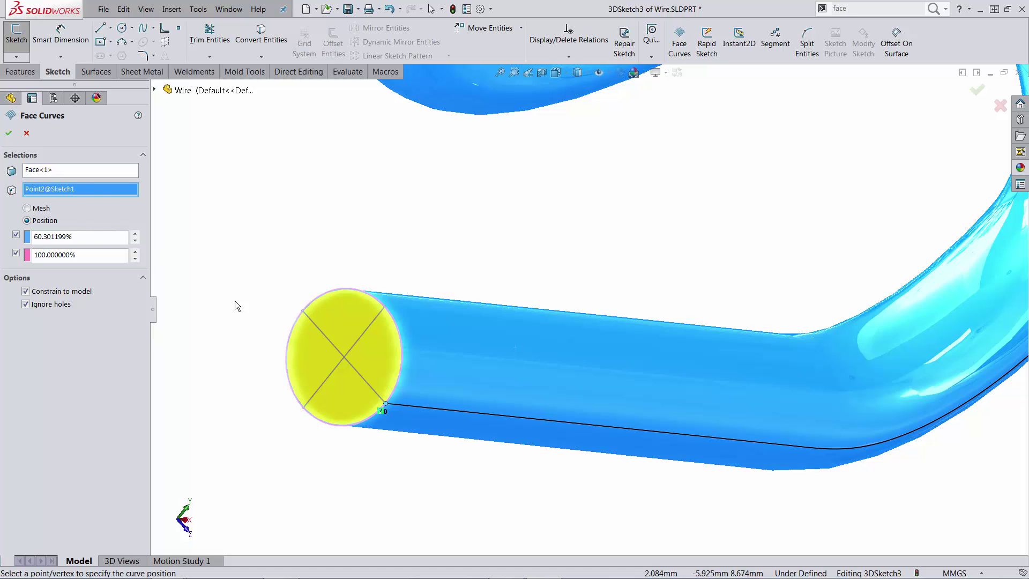
click(302, 312)
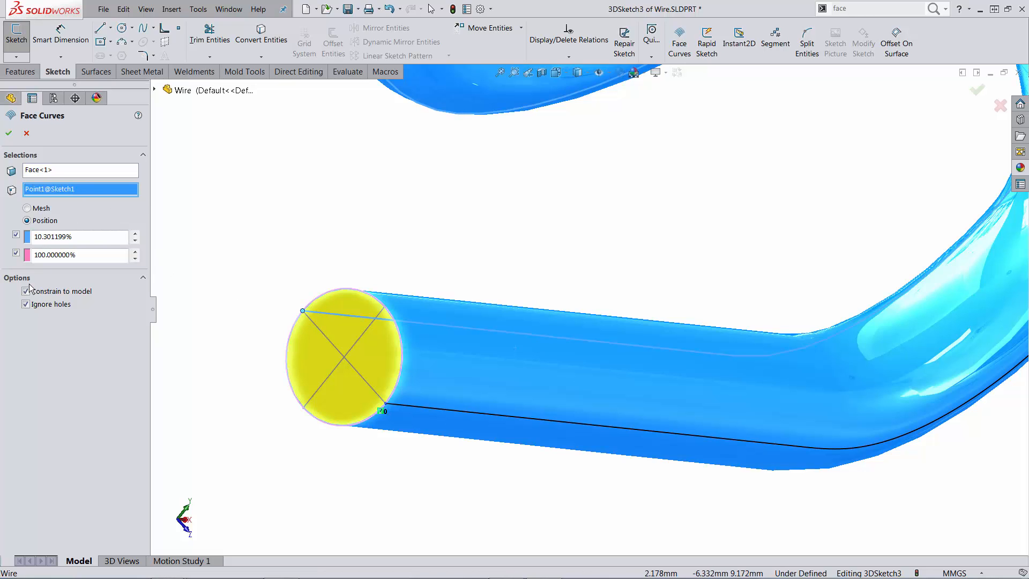
click(16, 254)
click(8, 133)
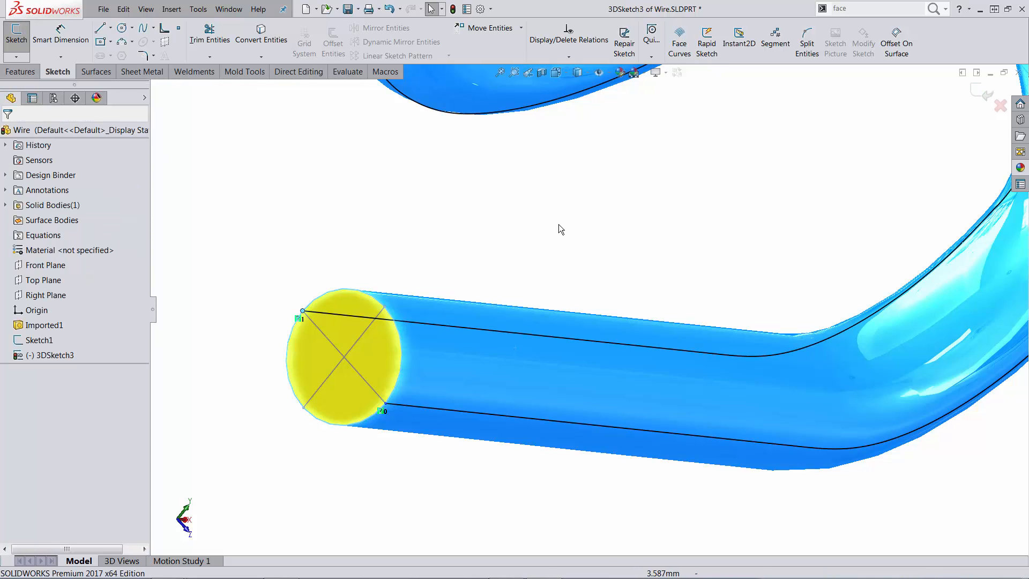
scroll(595, 249, up, 5)
scroll(632, 270, up, 3)
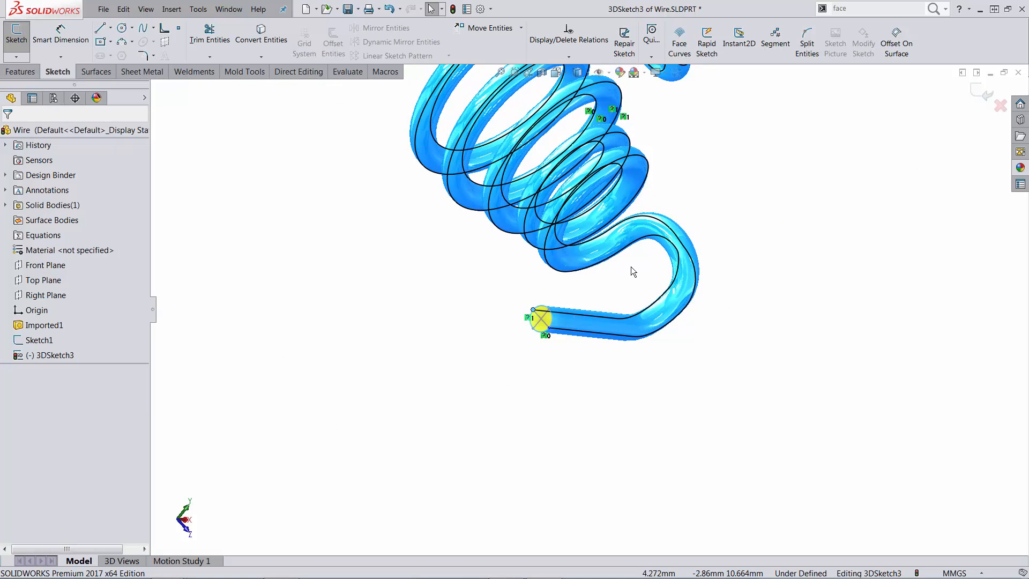
scroll(631, 271, up, 3)
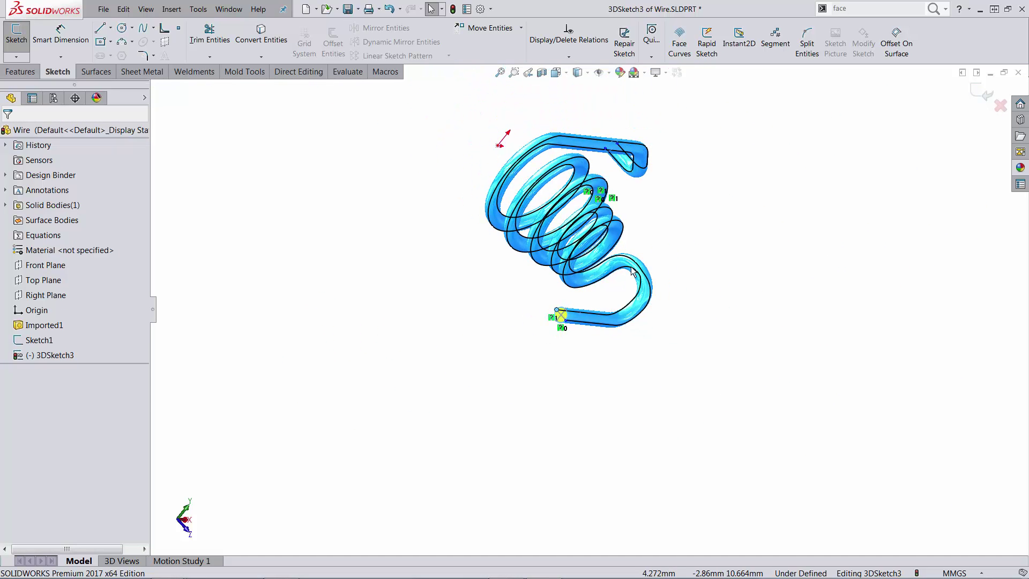
- Finish 3DSketch3, reopen it to check the curve start point's face-curve relations, and dismiss
click(979, 91)
scroll(659, 263, down, 5)
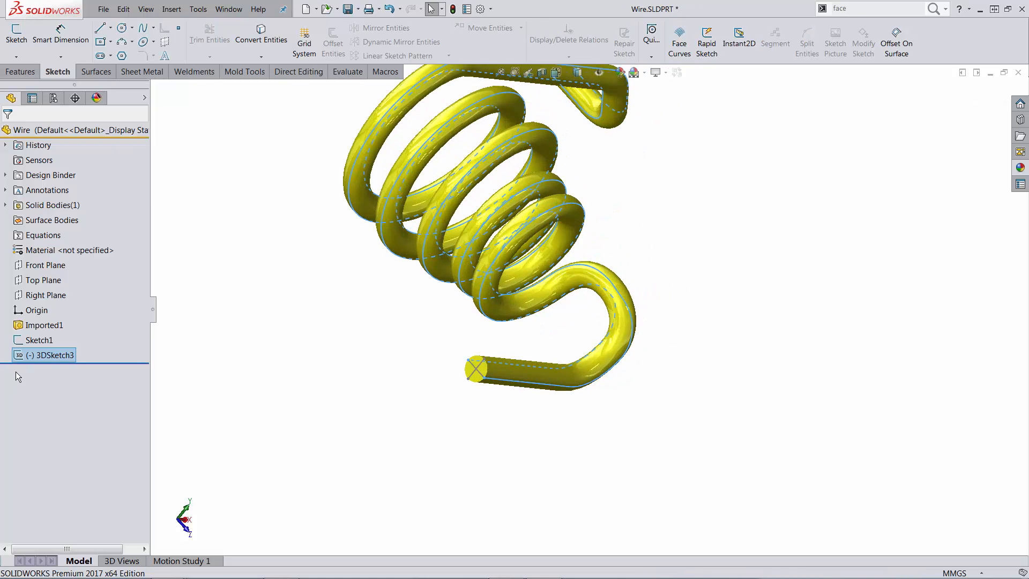
mouse_move(50, 355)
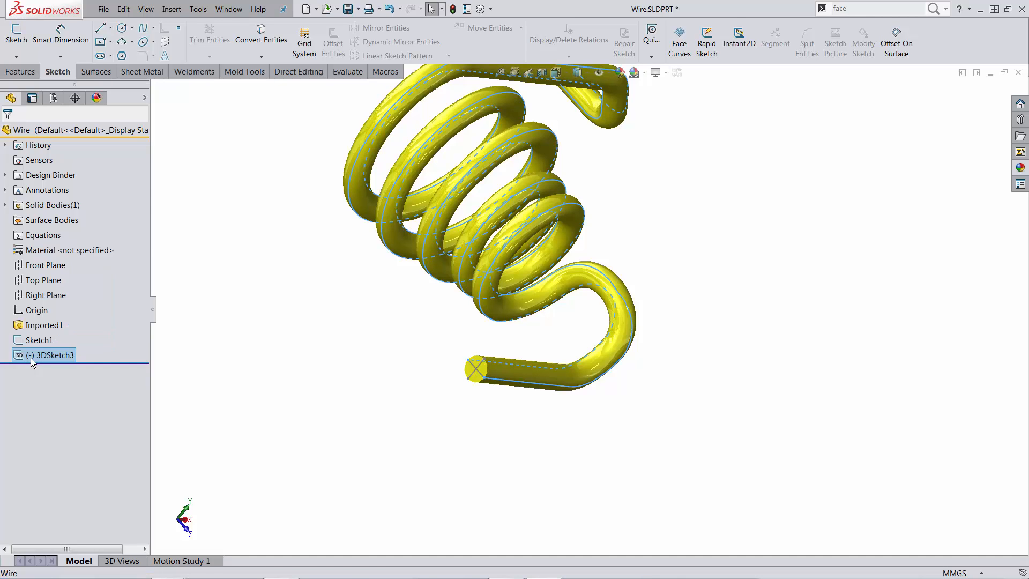
right_click(31, 358)
click(39, 276)
scroll(480, 347, down, 3)
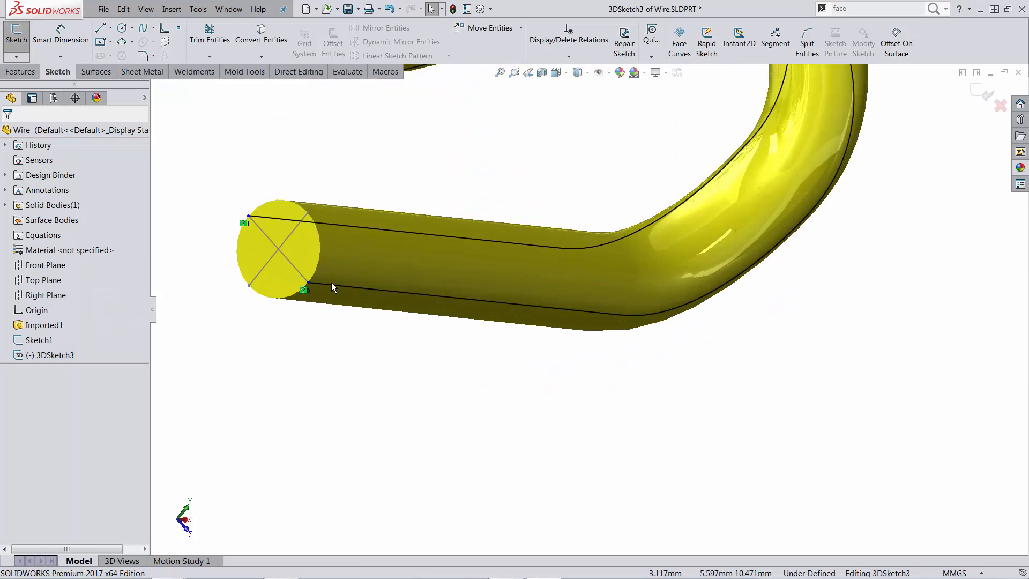
mouse_move(309, 286)
mouse_down()
mouse_move(455, 330)
mouse_move(303, 295)
mouse_up()
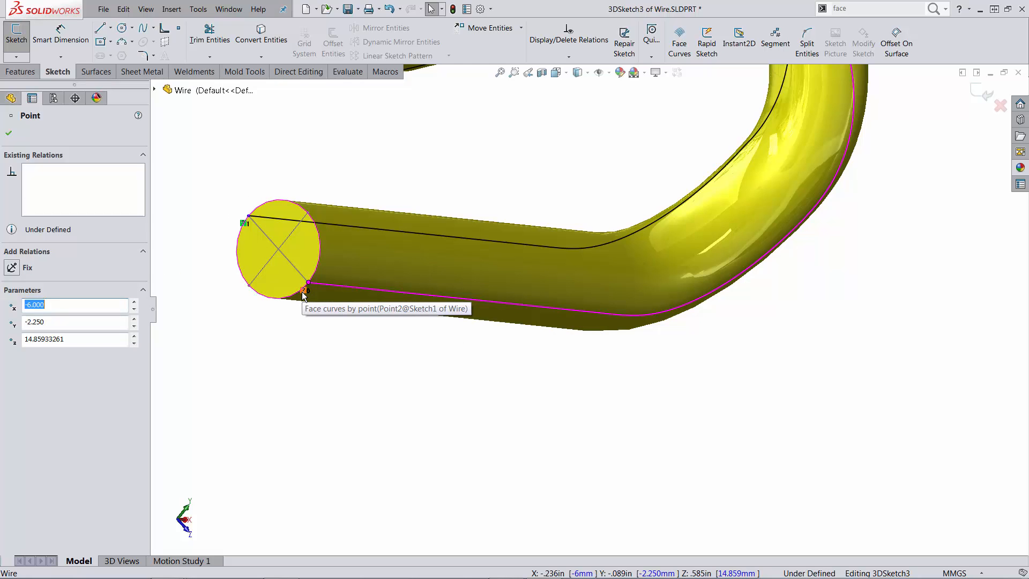
click(303, 294)
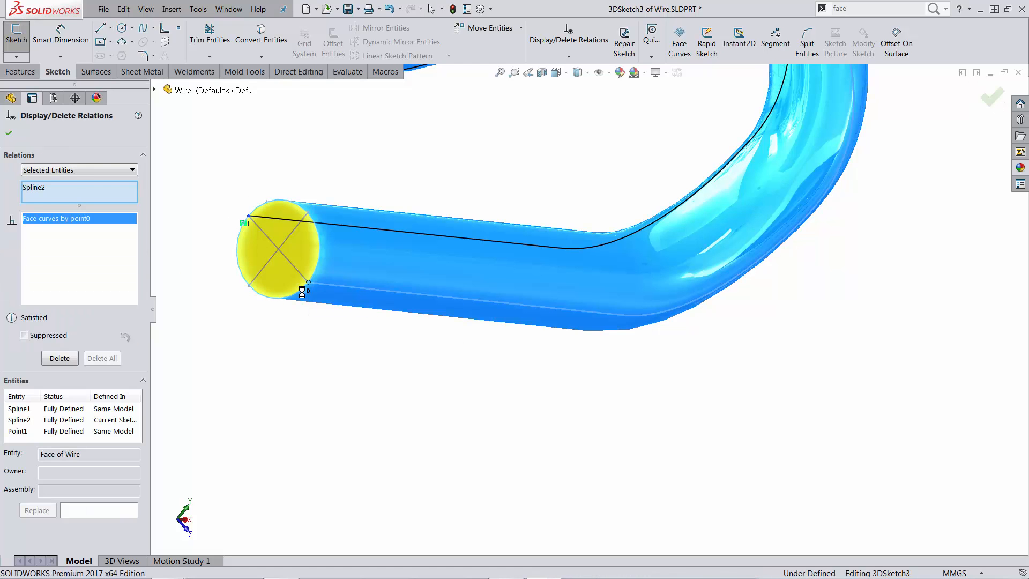
click(9, 134)
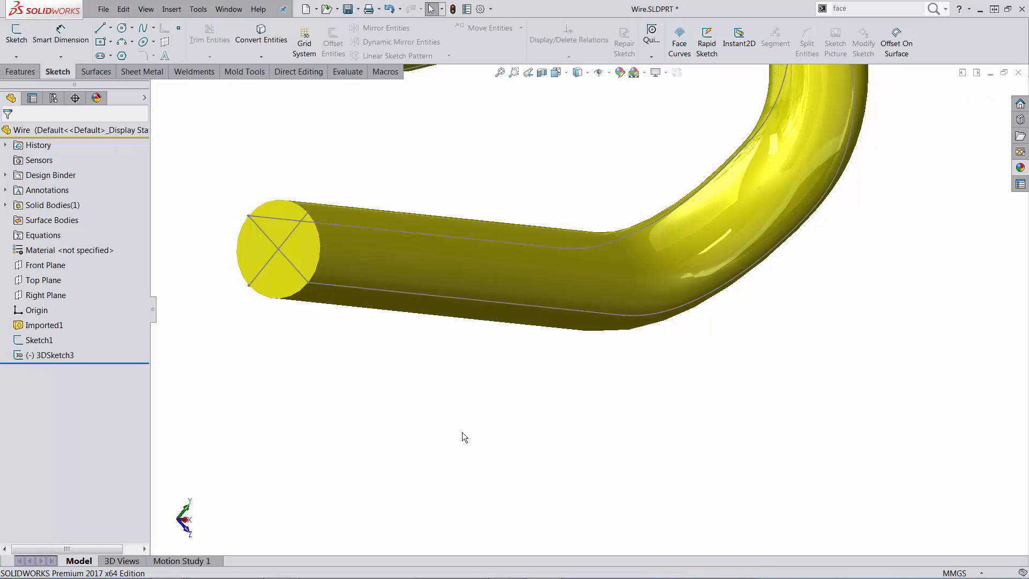
right_click(39, 341)
click(50, 277)
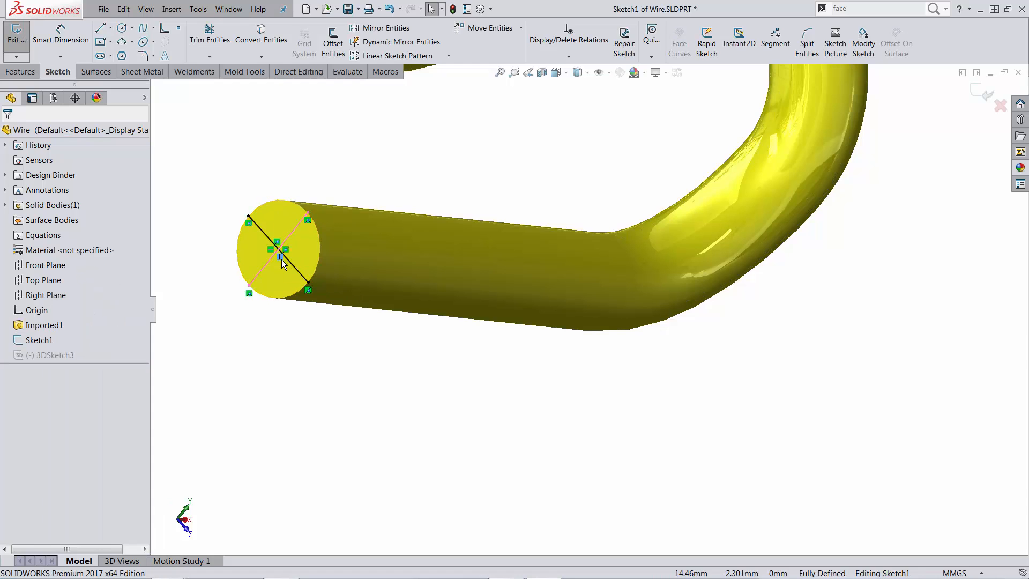
key(Delete)
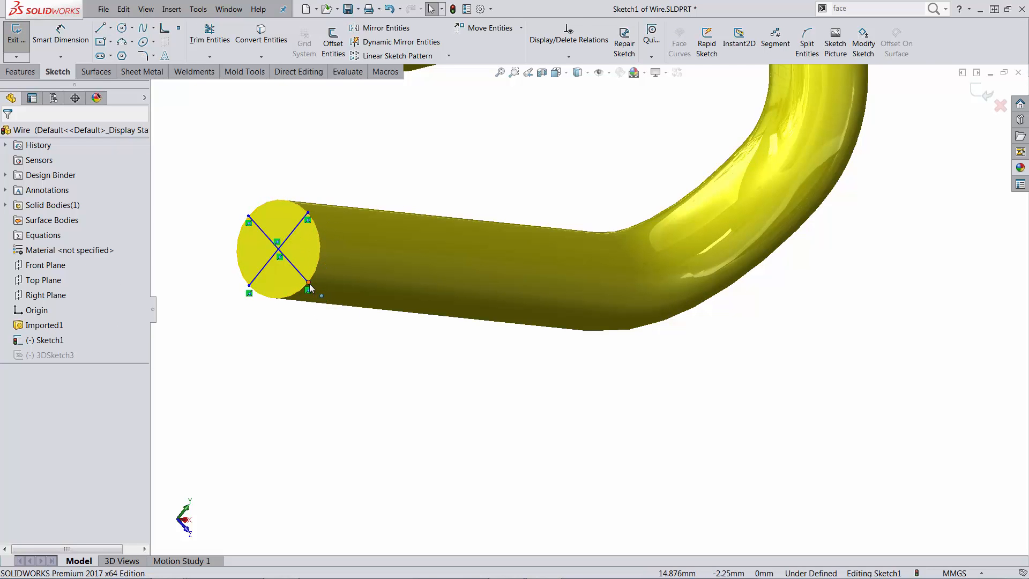
drag(312, 289, 322, 255)
click(611, 388)
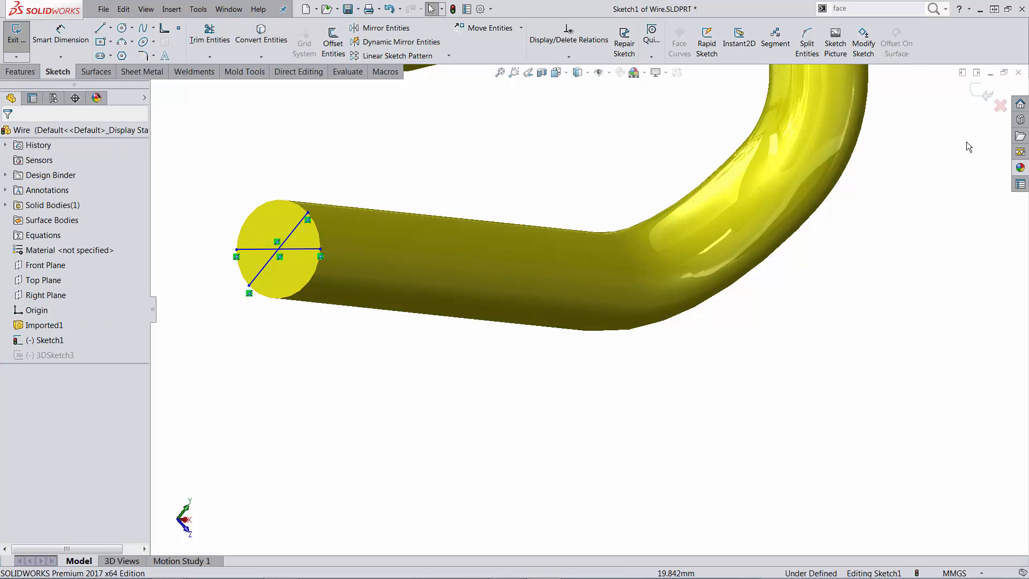
click(983, 90)
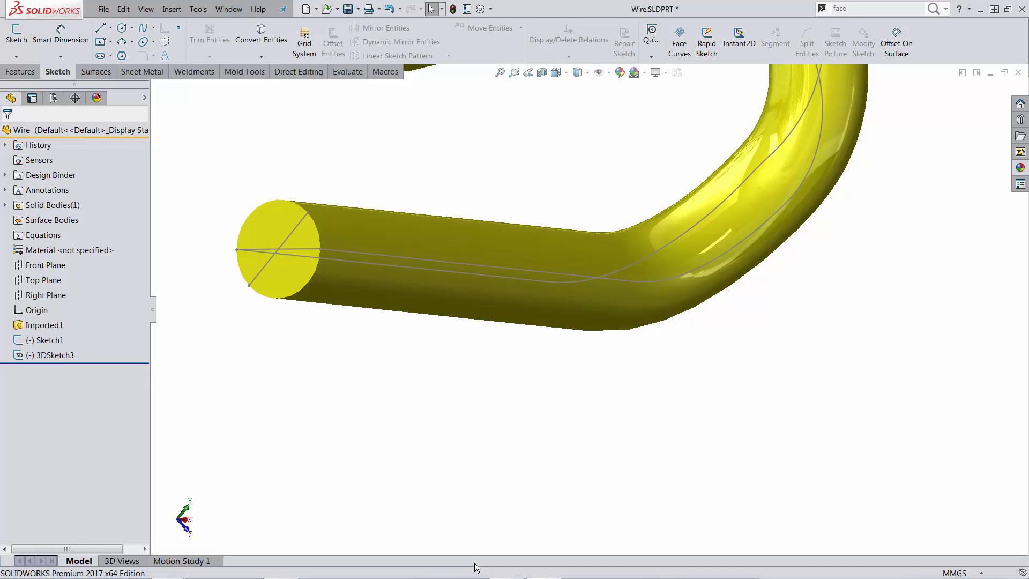
click(400, 9)
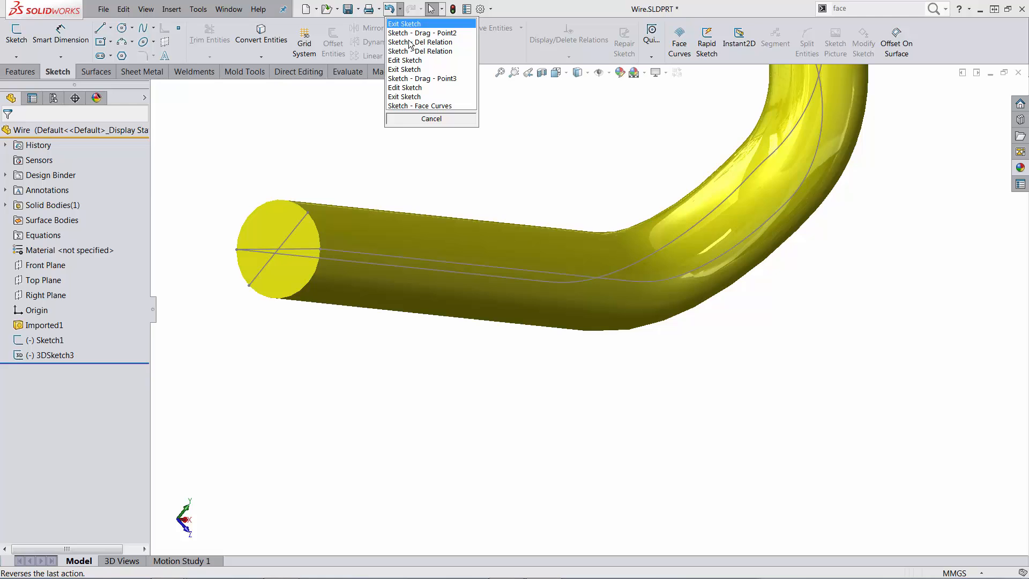
click(411, 60)
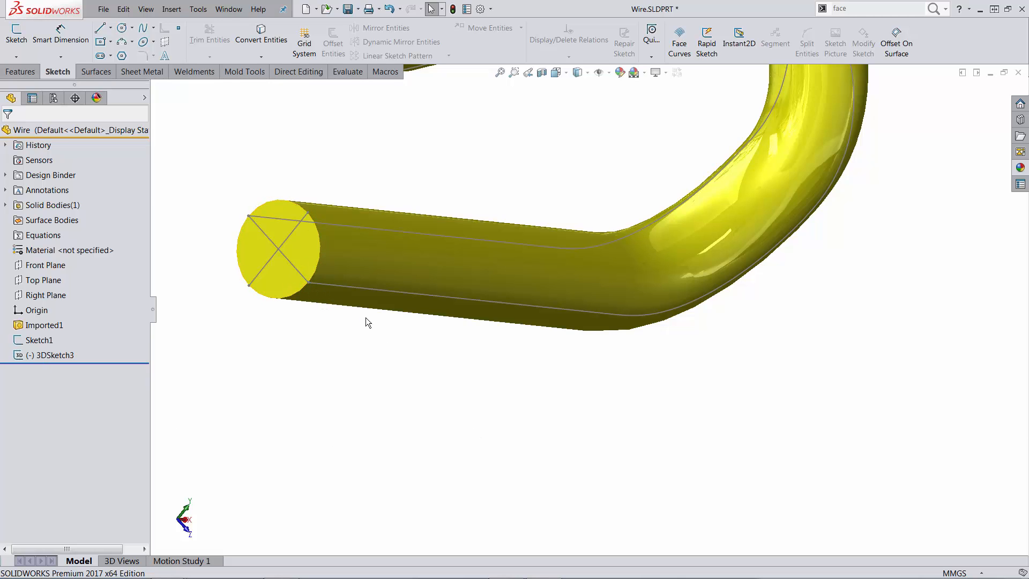
- Set 3DSketch3's sketch color to cyan
right_click(36, 356)
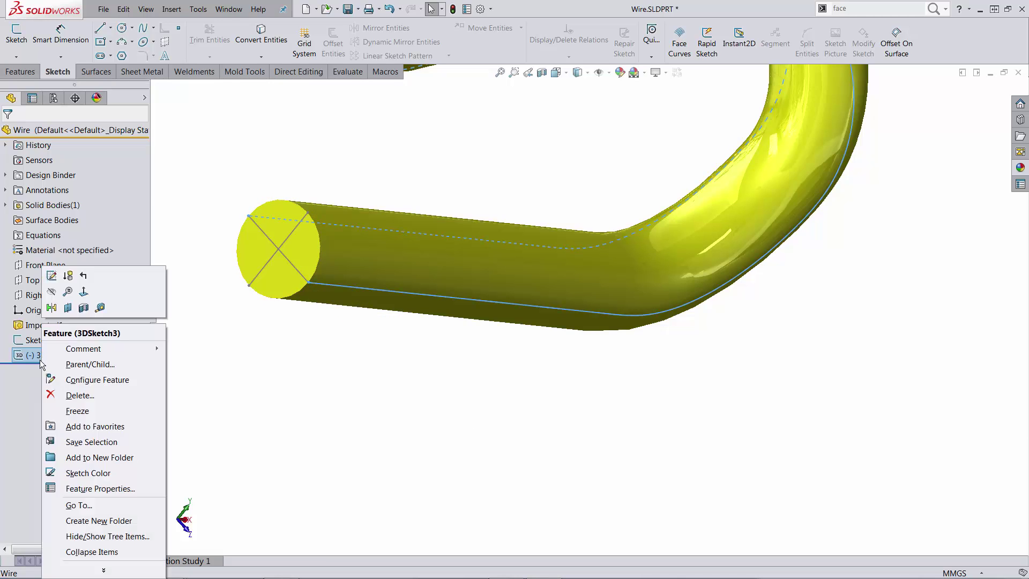
click(88, 474)
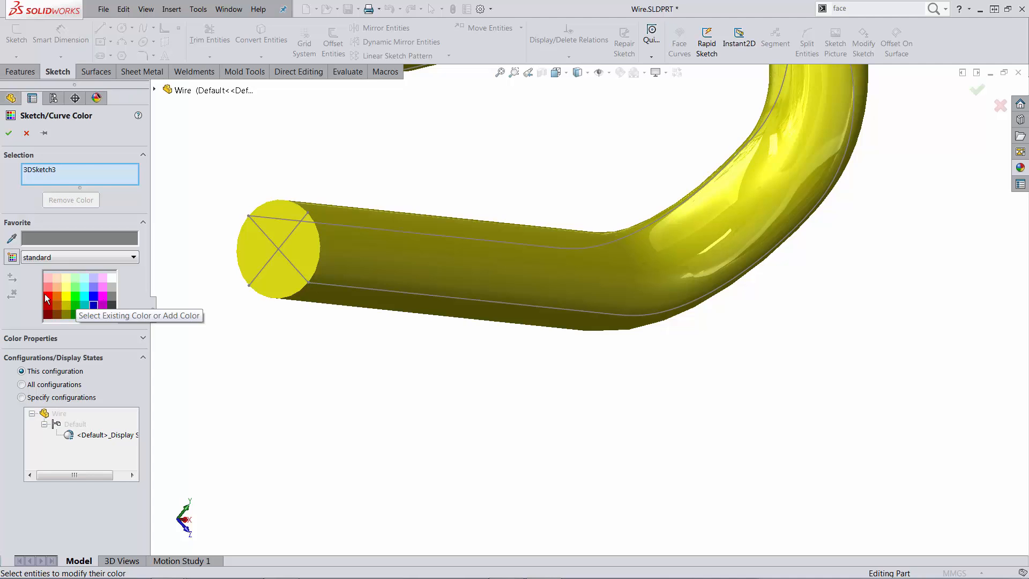
click(85, 297)
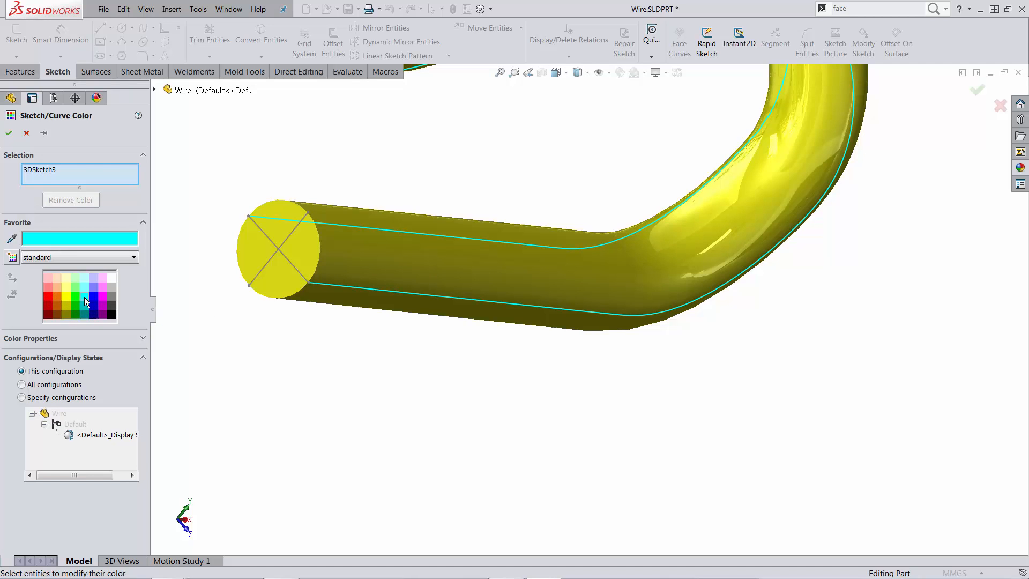
click(8, 133)
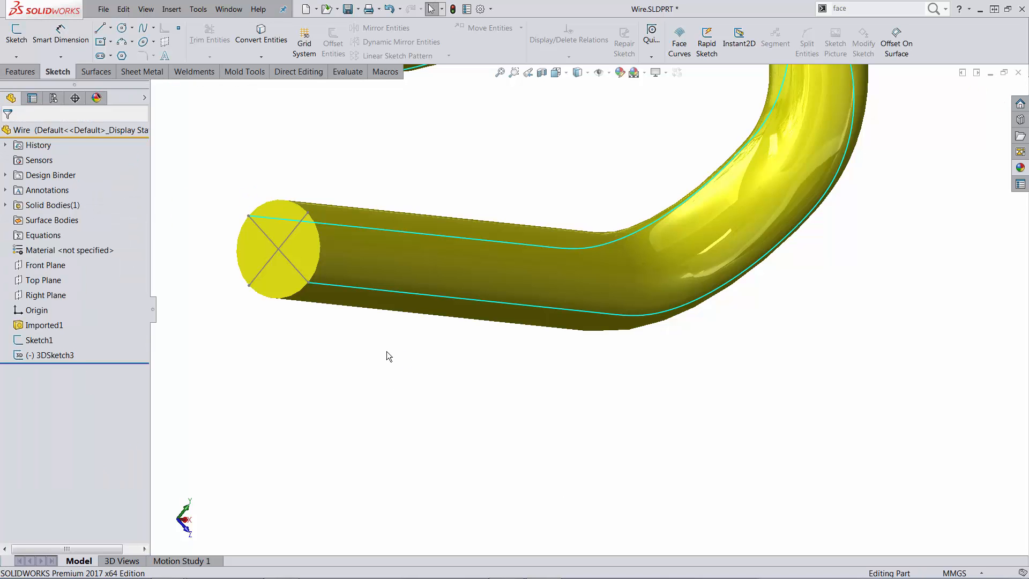
- Edit 3DSketch3 and add face curves on the tube from a third Sketch1 endpoint
right_click(55, 358)
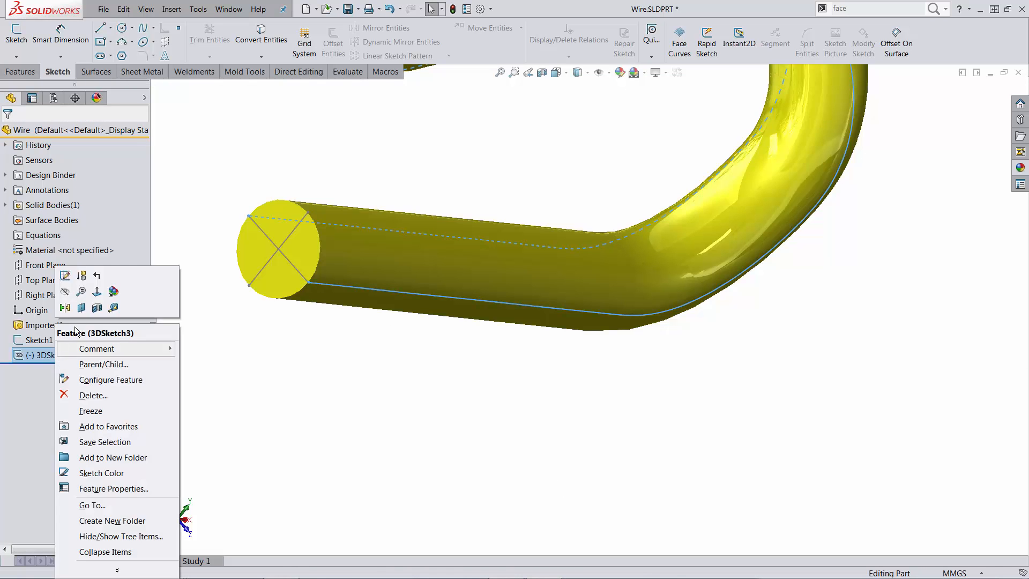
click(64, 278)
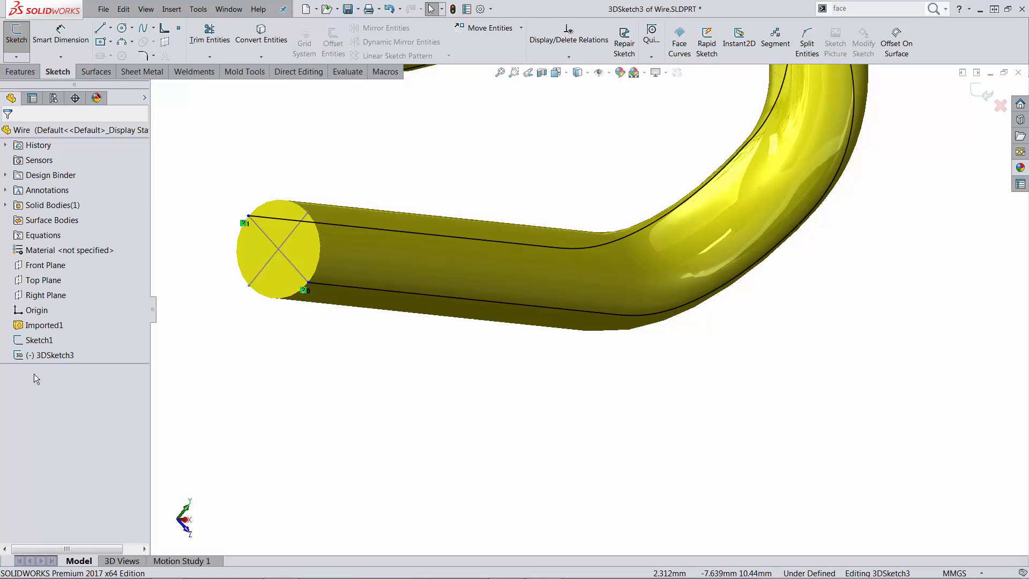
click(680, 43)
click(343, 213)
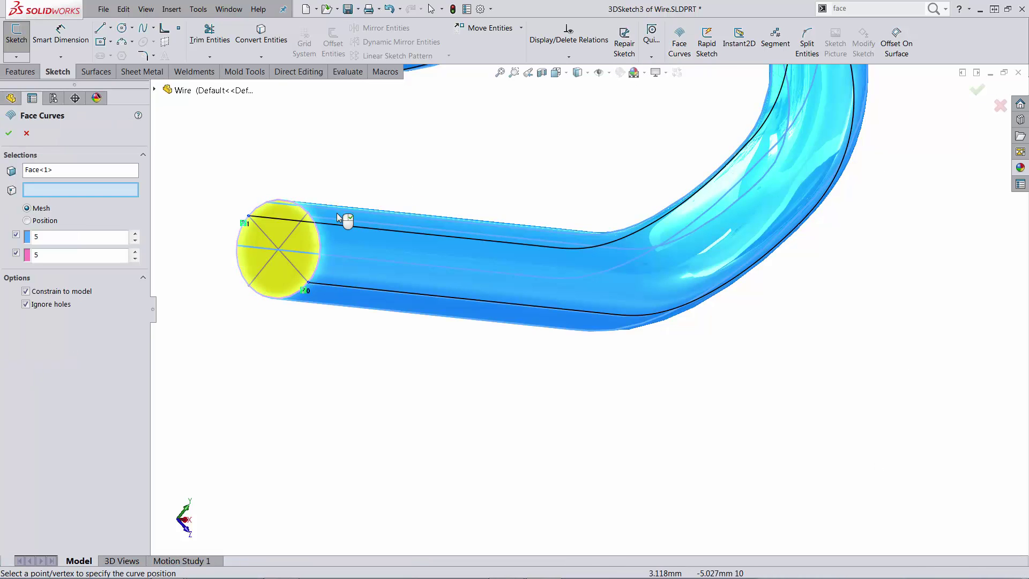
click(309, 213)
key(Return)
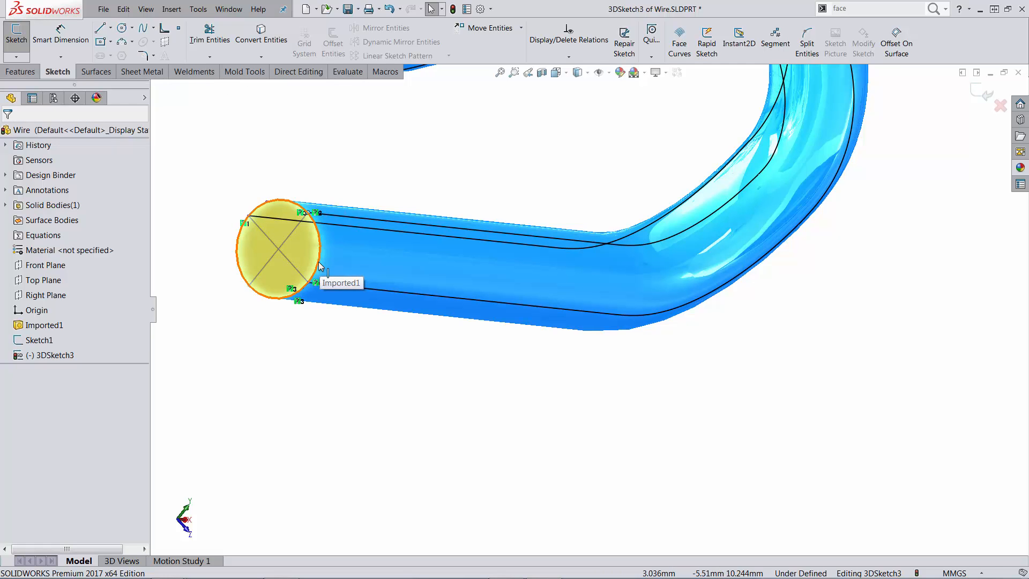
key(Delete)
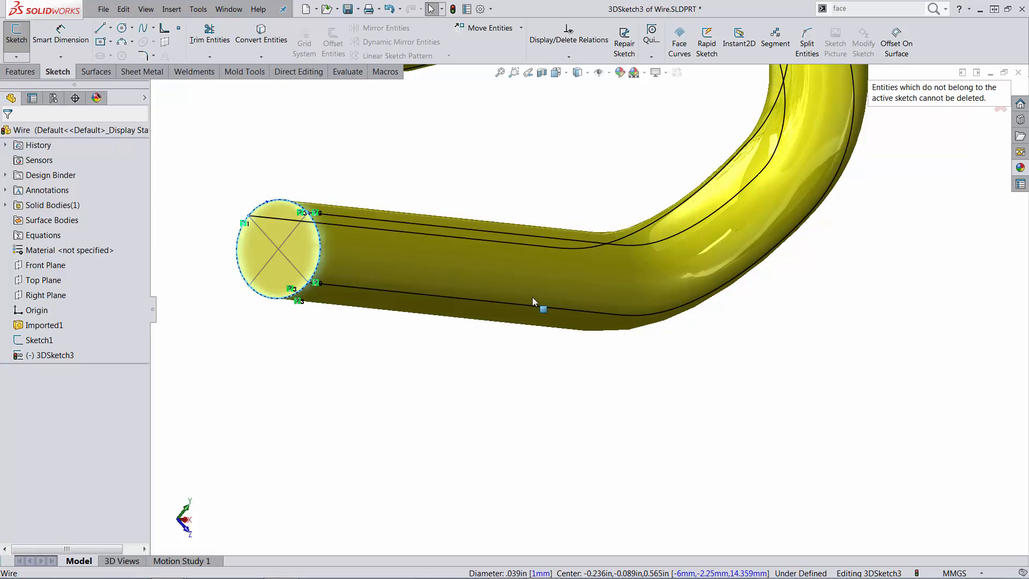
drag(210, 155, 409, 415)
click(410, 415)
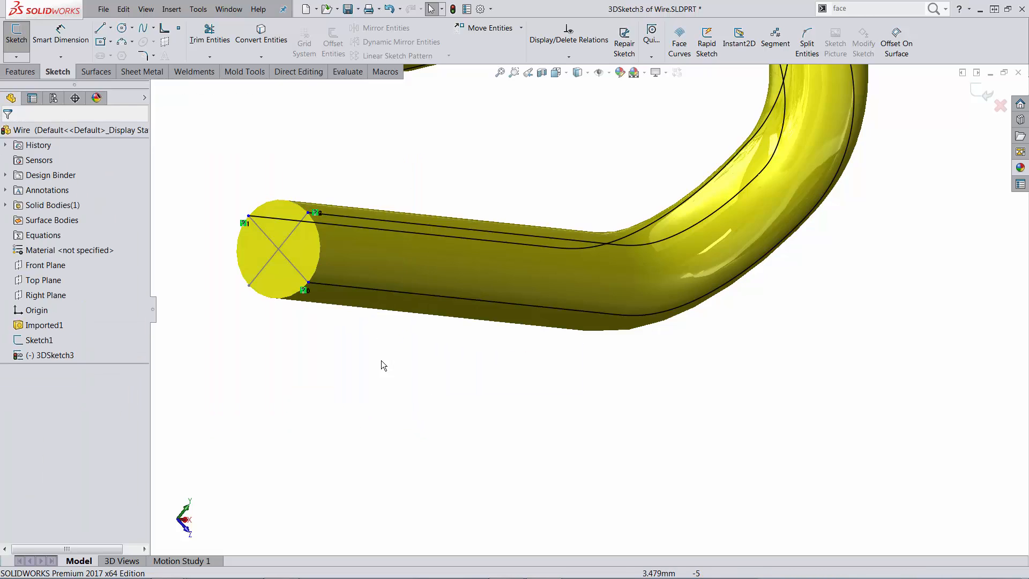
middle_drag(338, 236, 778, 106)
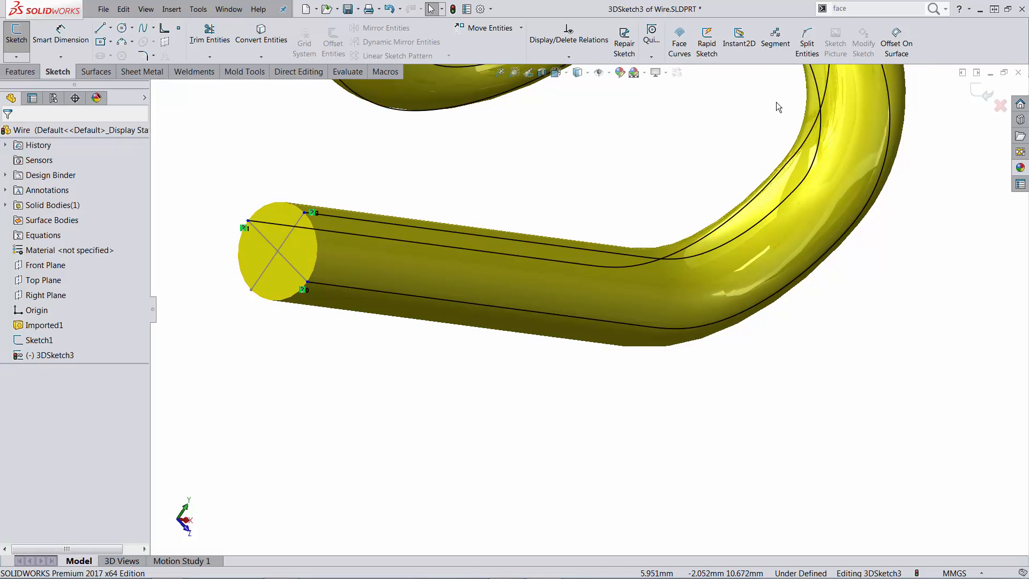
- Add face curves from the fourth endpoint, delete the short end-circle segments, and exit the sketch
click(679, 44)
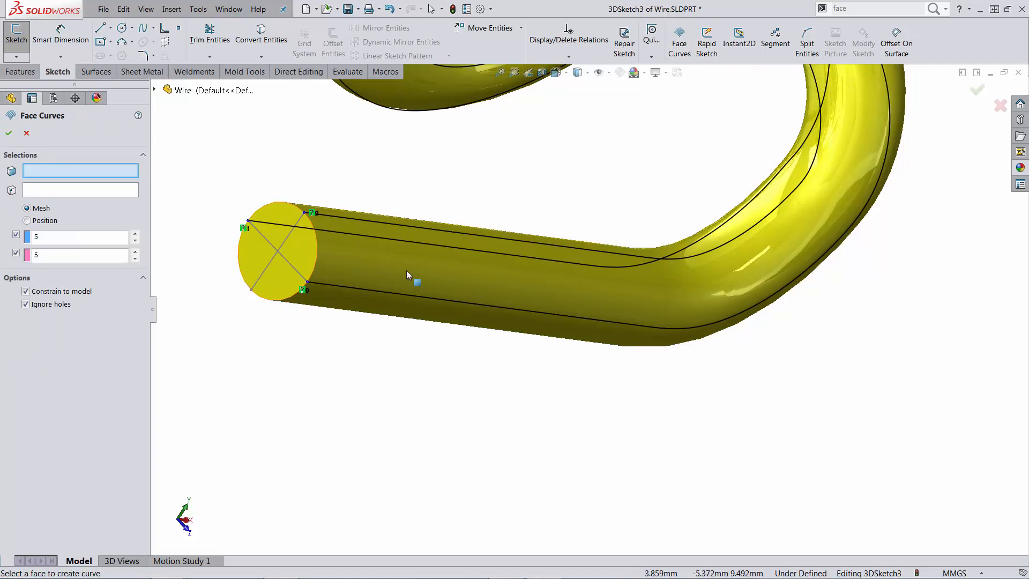
click(407, 276)
click(252, 292)
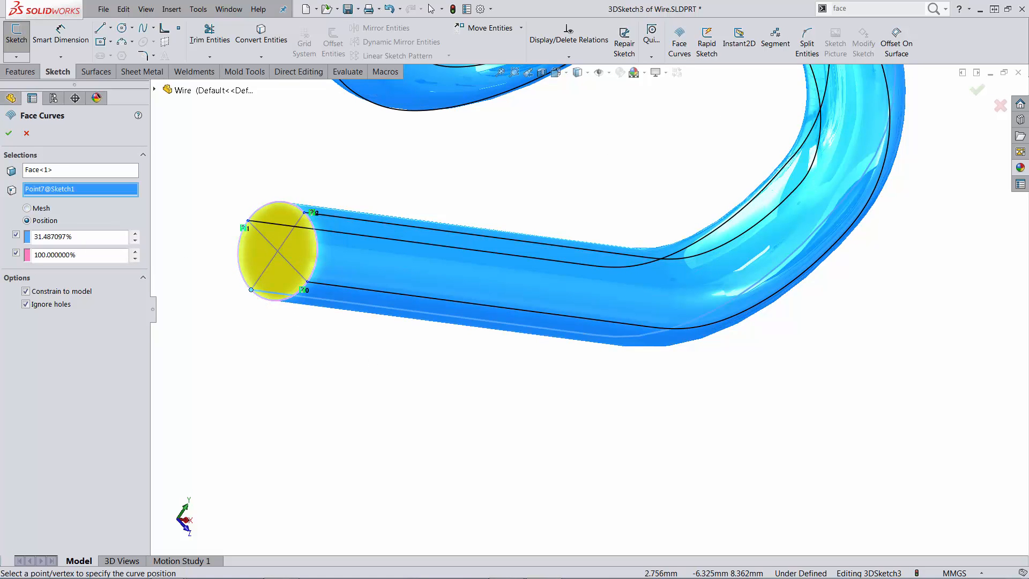
click(8, 132)
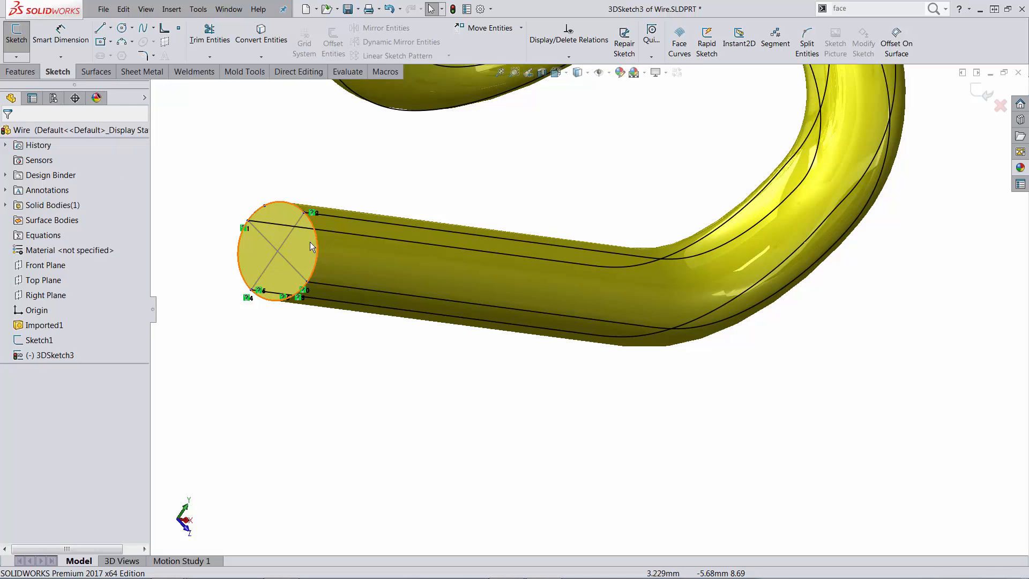
drag(208, 145, 369, 393)
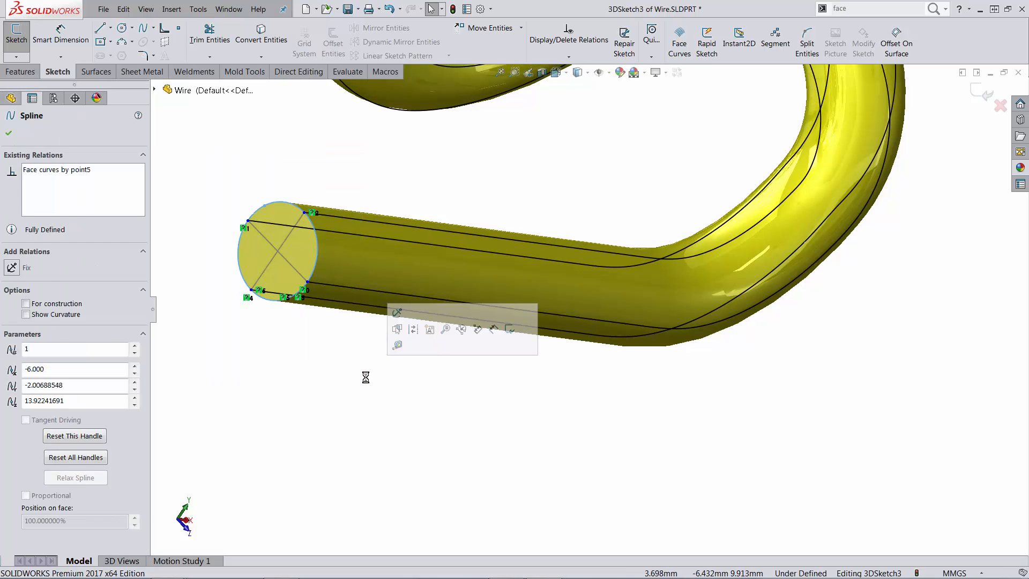
key(Delete)
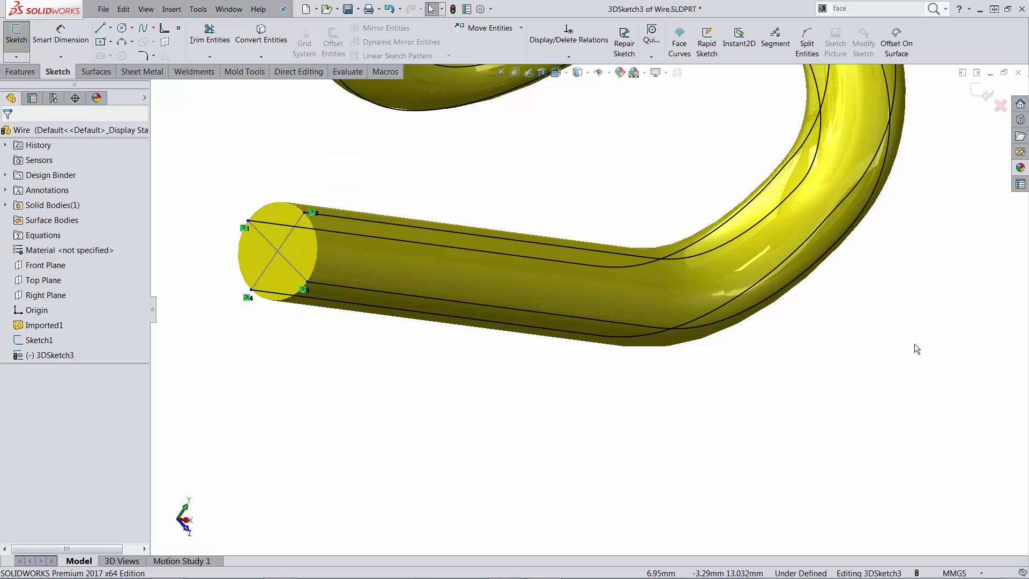
click(1000, 106)
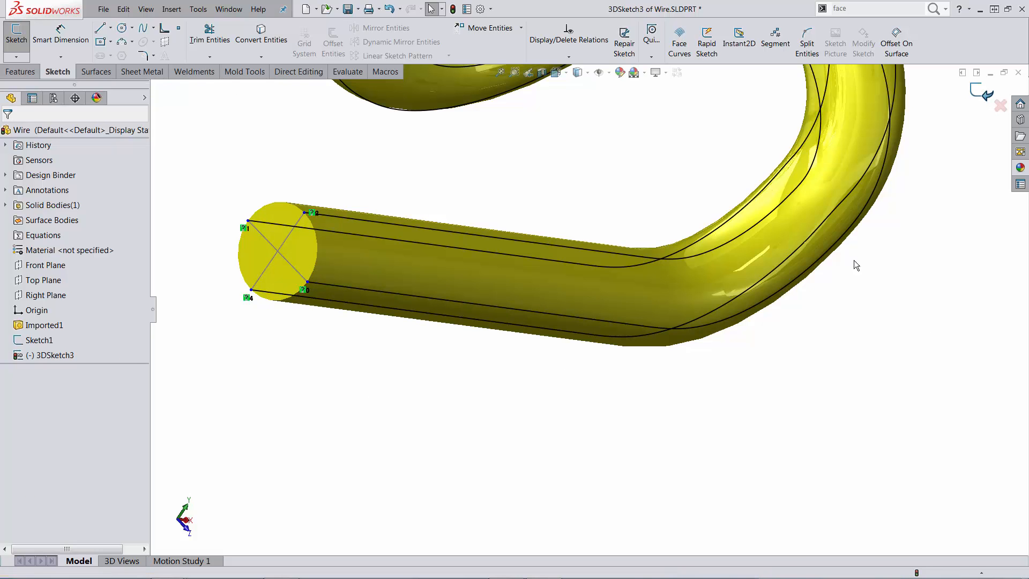
scroll(721, 460, up, 2)
scroll(595, 421, down, 1)
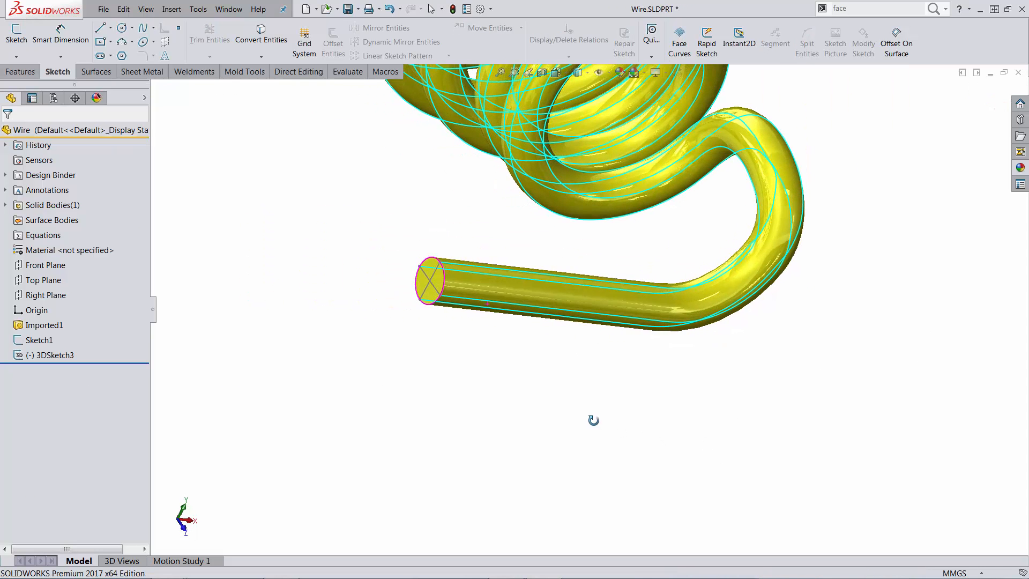
scroll(522, 322, down, 1)
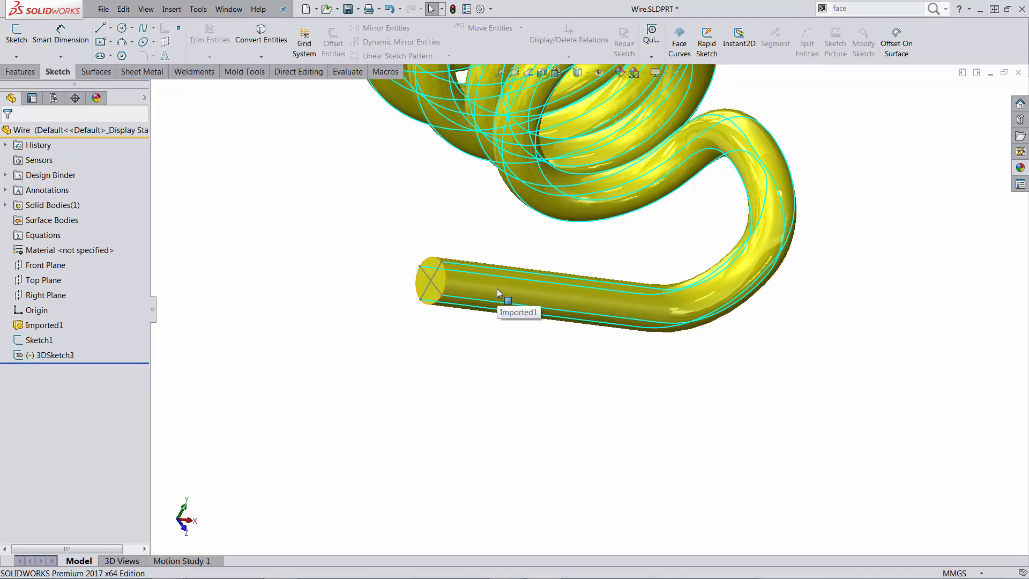
- Hide the Imported1 solid body so only the cyan face curves remain visible
key(Tab)
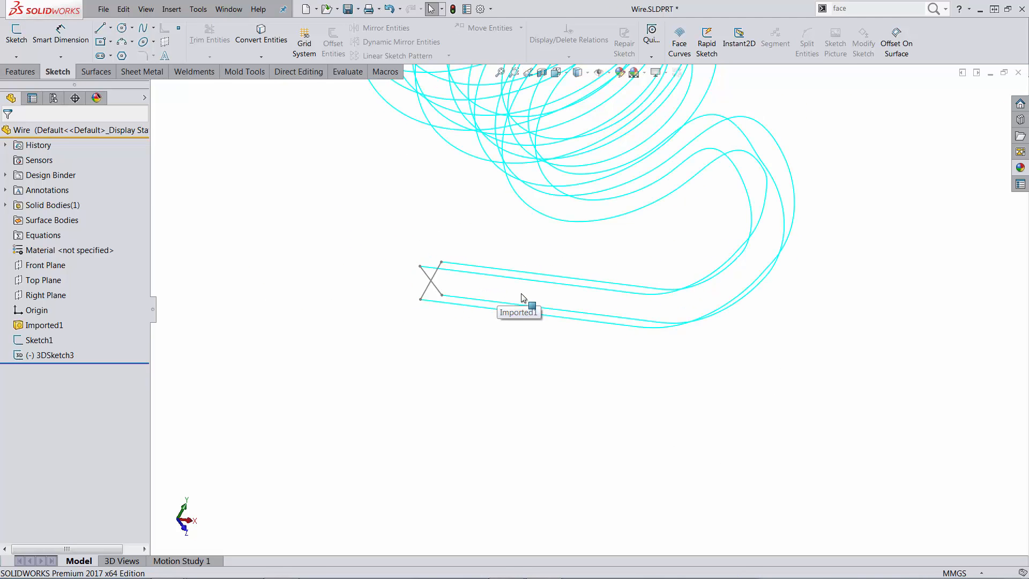
scroll(509, 258, down, 2)
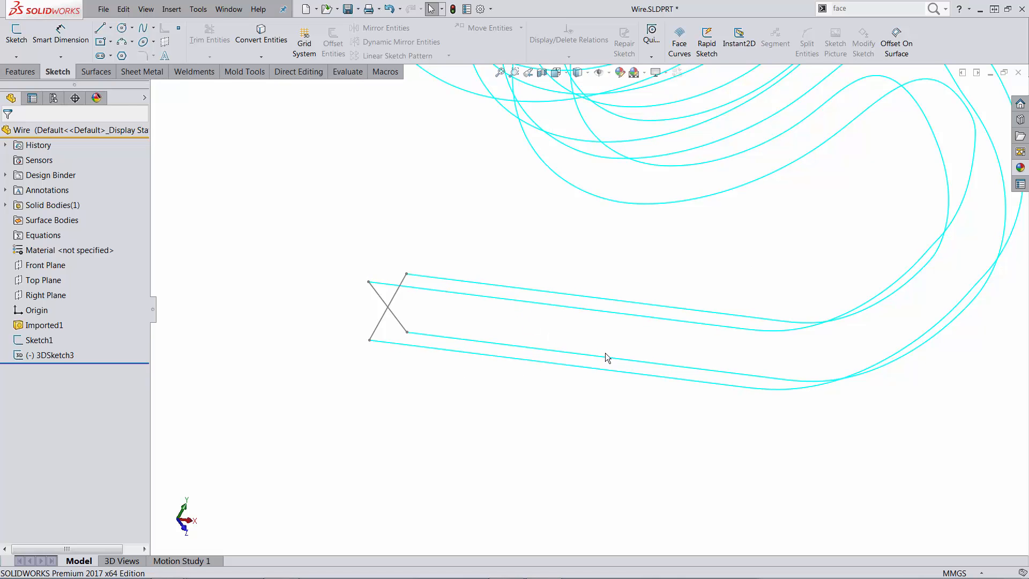
click(96, 71)
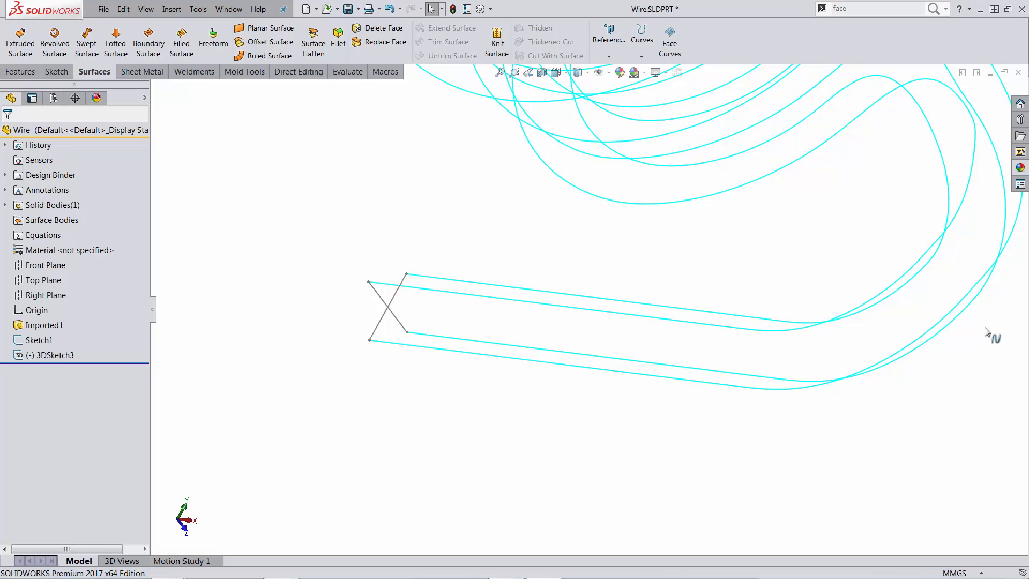
scroll(723, 282, up, 1)
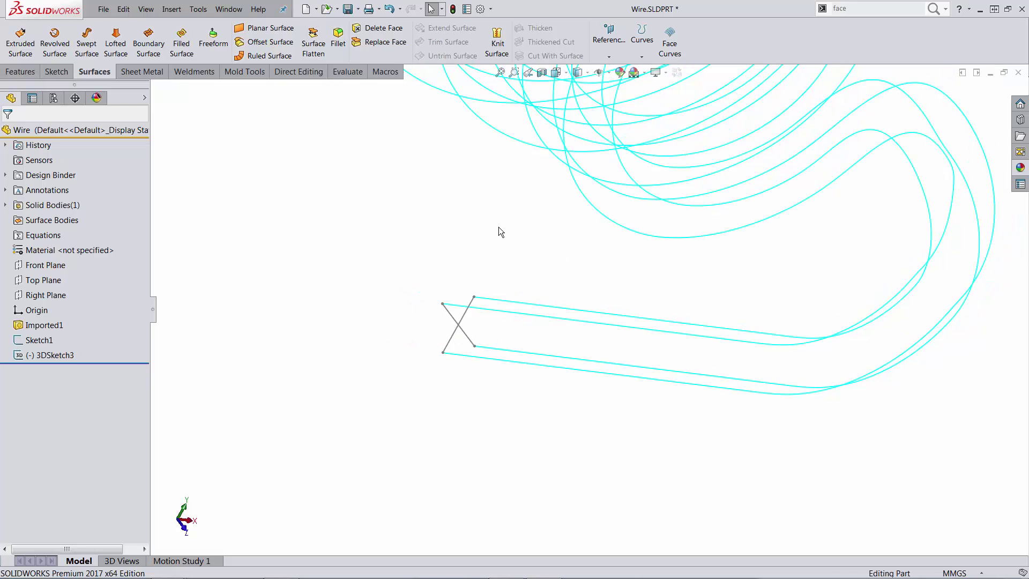
- Loft a surface between the upper and lower face curves as two profile groups along the wire
click(115, 45)
click(506, 305)
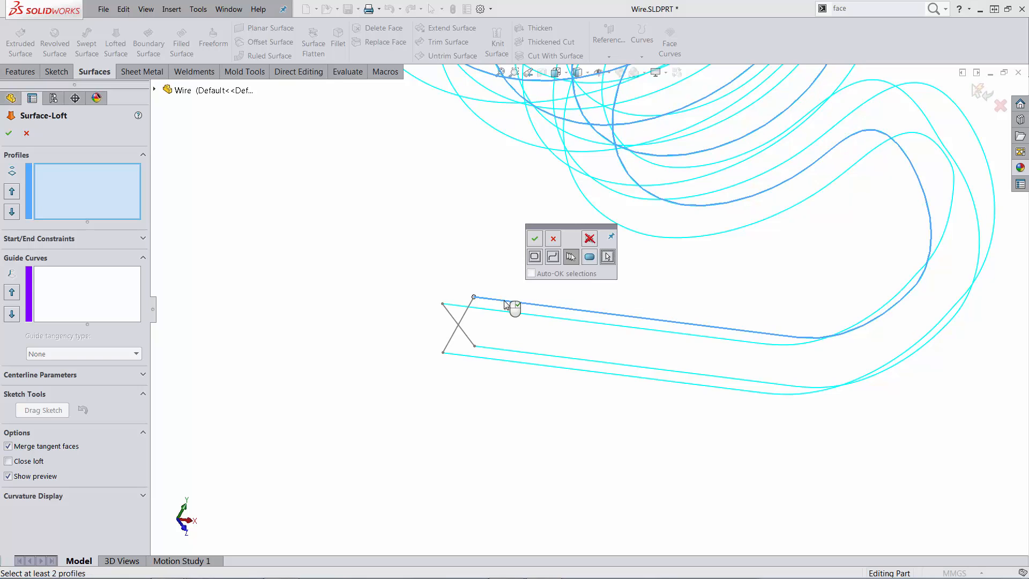
click(535, 238)
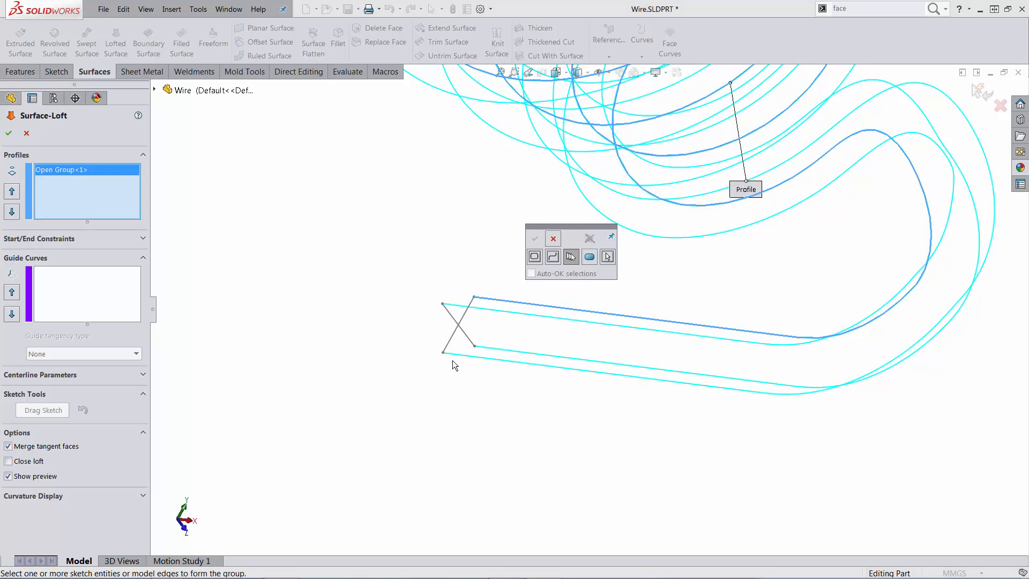
click(458, 360)
click(535, 239)
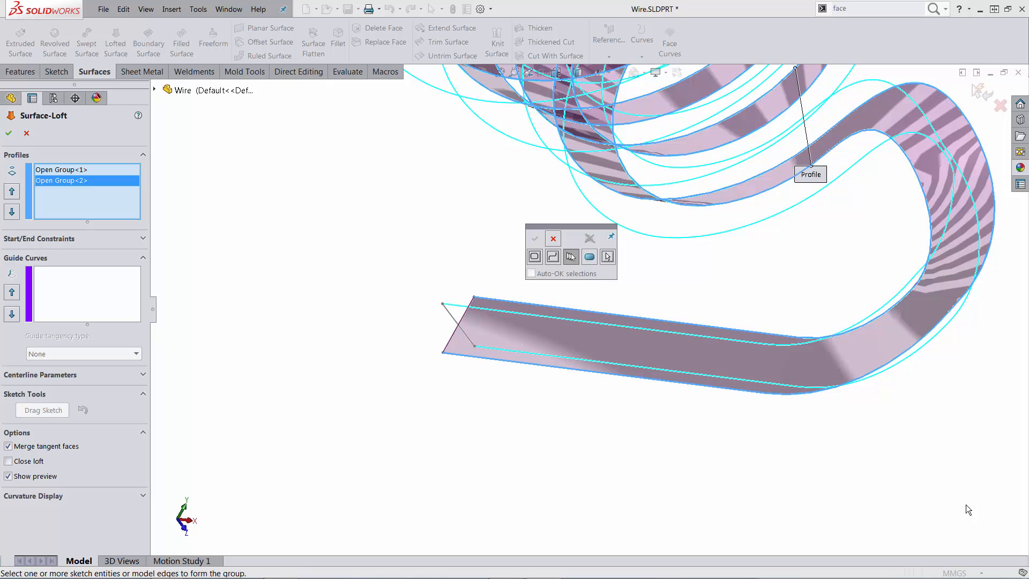
mouse_move(969, 511)
middle_down()
mouse_move(989, 404)
mouse_move(967, 426)
mouse_move(977, 474)
middle_up()
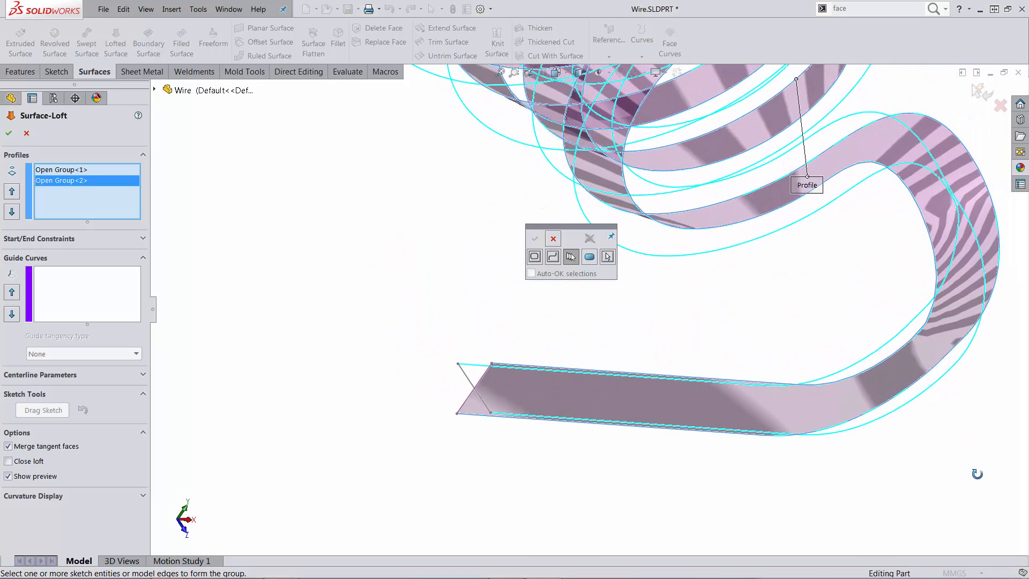
click(9, 134)
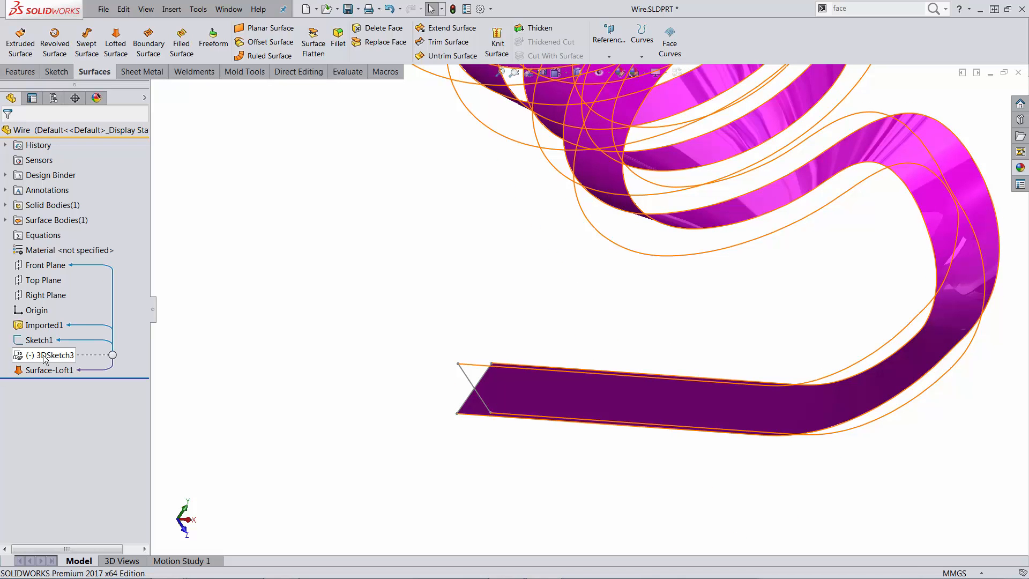
- Show 3DSketch3 again and loft a second surface between the two opposite edge chains
right_click(45, 360)
click(57, 327)
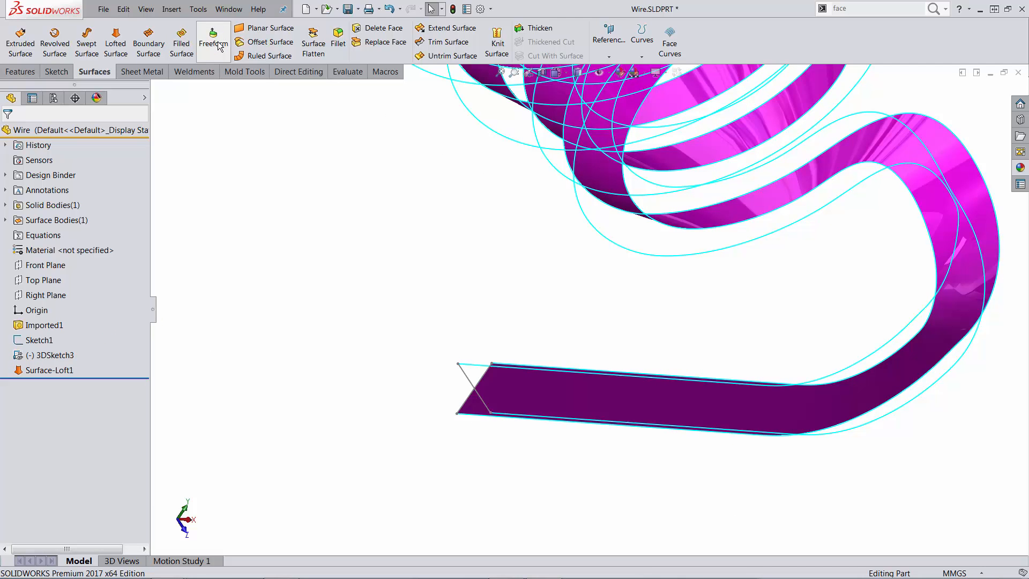
click(115, 44)
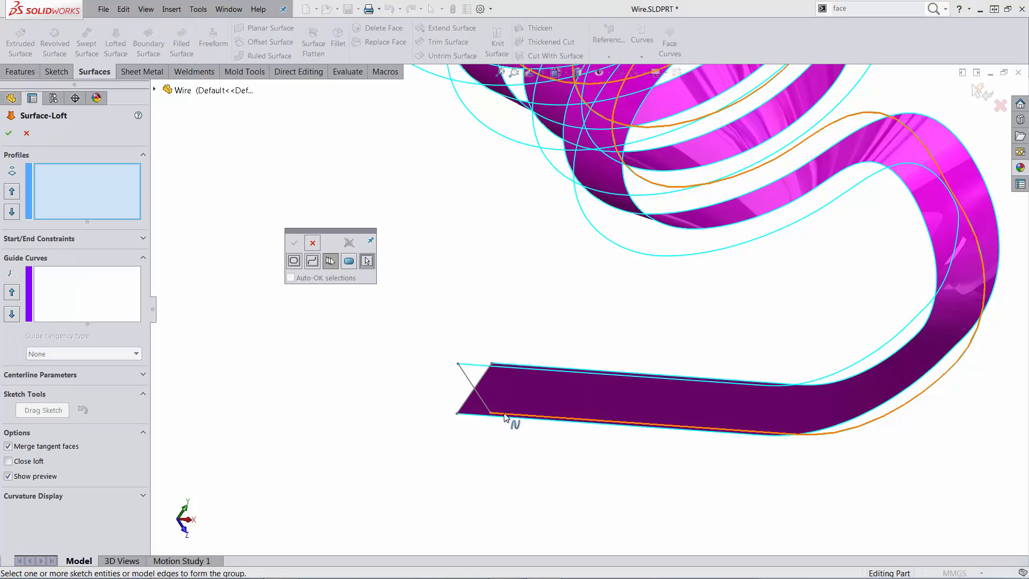
click(507, 418)
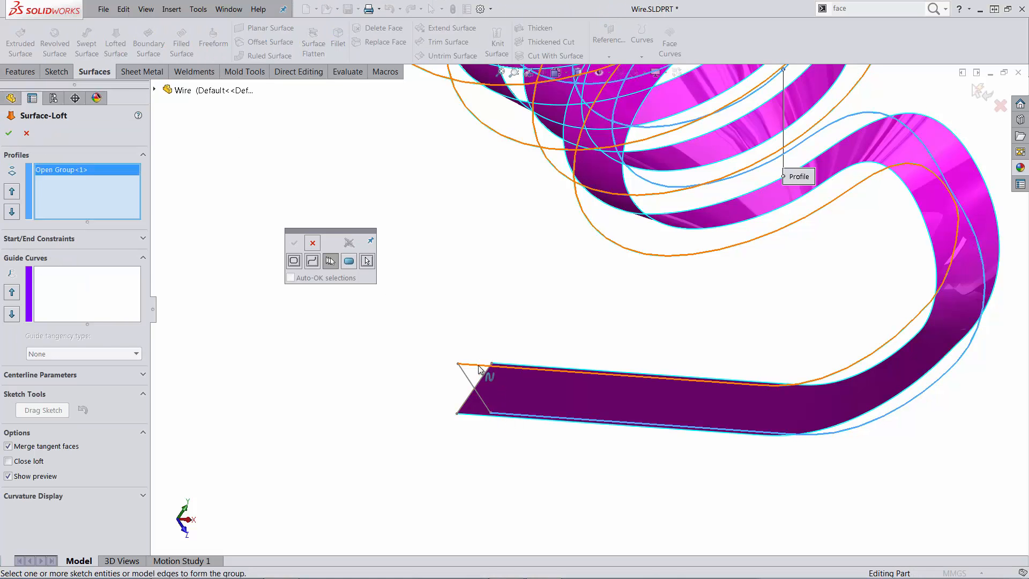
click(486, 371)
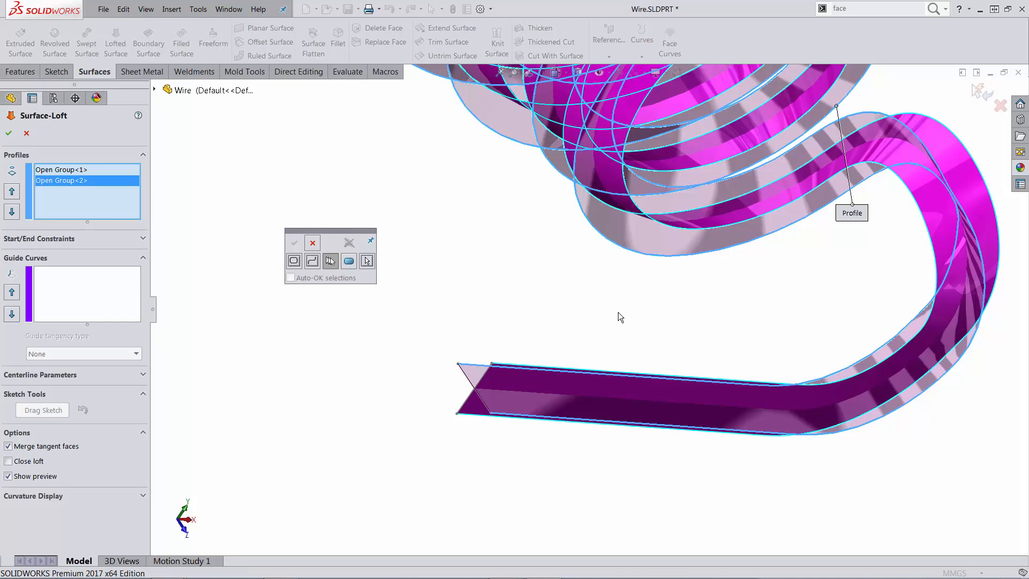
right_click(622, 254)
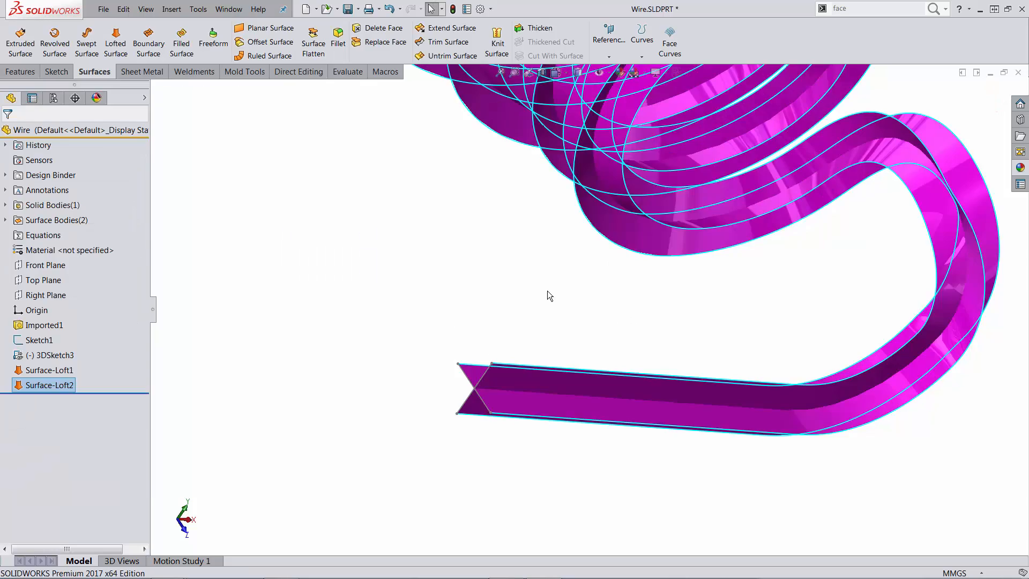
mouse_move(689, 357)
middle_down()
mouse_move(698, 242)
mouse_move(676, 342)
middle_up()
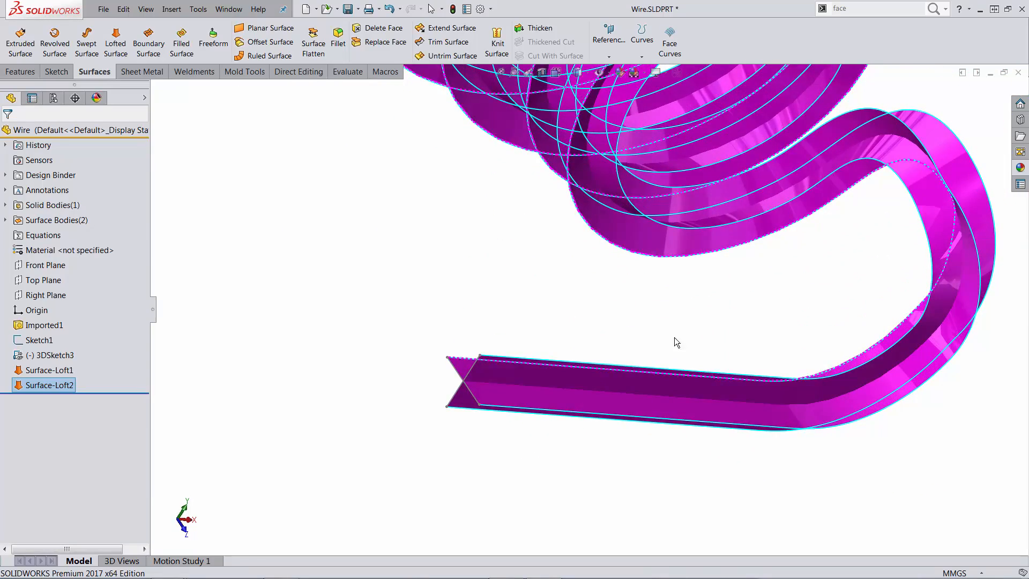
scroll(748, 447, up, 2)
scroll(735, 431, up, 2)
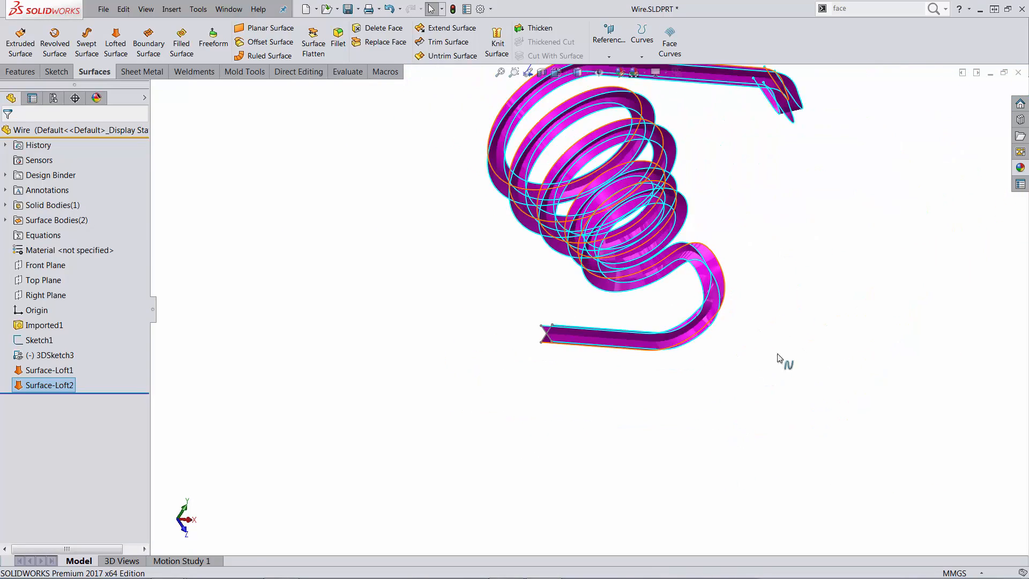
mouse_move(783, 271)
middle_down()
mouse_move(713, 188)
mouse_move(710, 230)
mouse_move(751, 245)
mouse_move(756, 299)
mouse_move(643, 321)
middle_up()
scroll(604, 339, down, 2)
scroll(604, 339, down, 2)
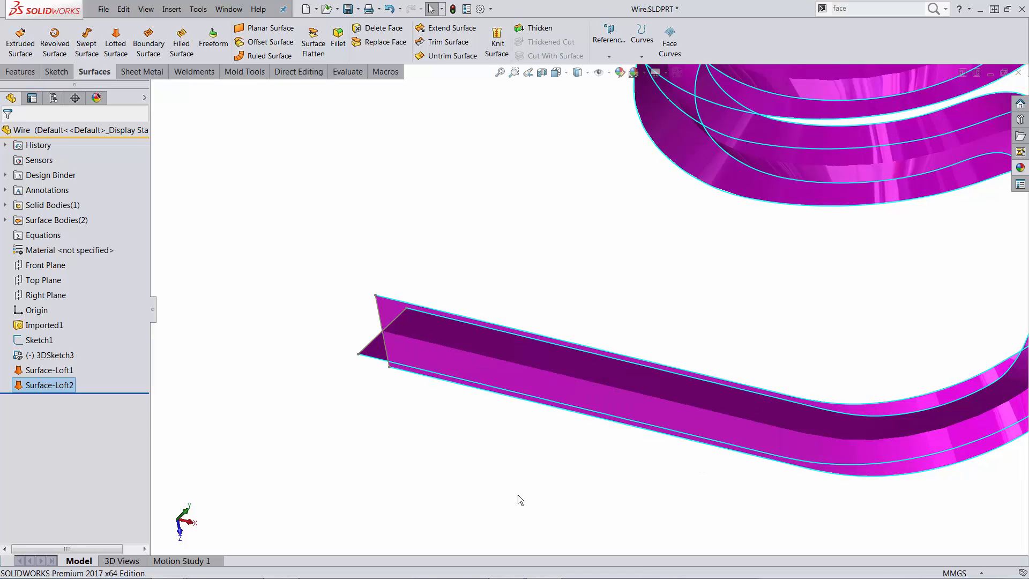
- Start an Intersection Curve sketch and select Surface-Loft1 and Surface-Loft2
middle_drag(519, 501, 514, 454)
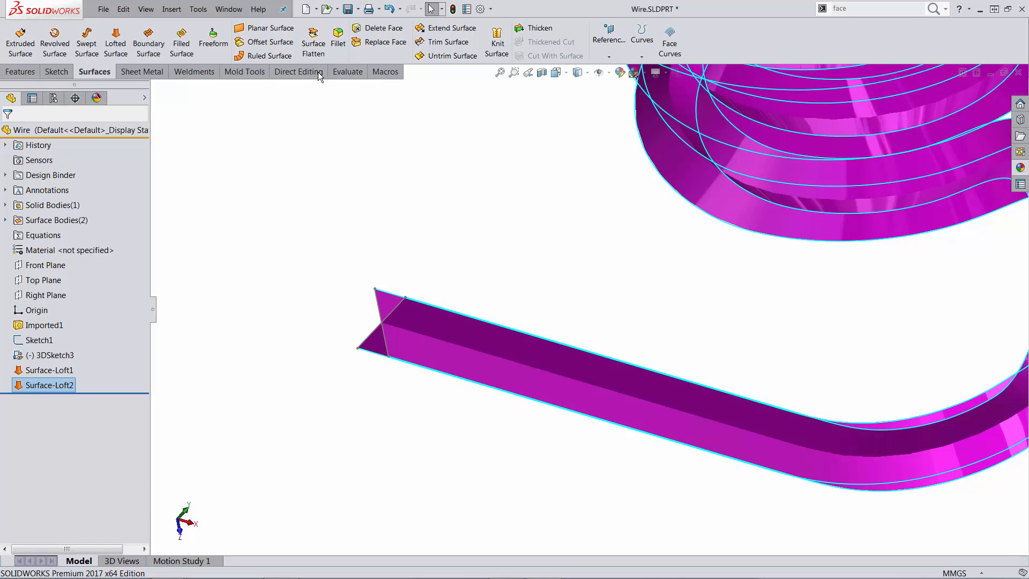
click(56, 71)
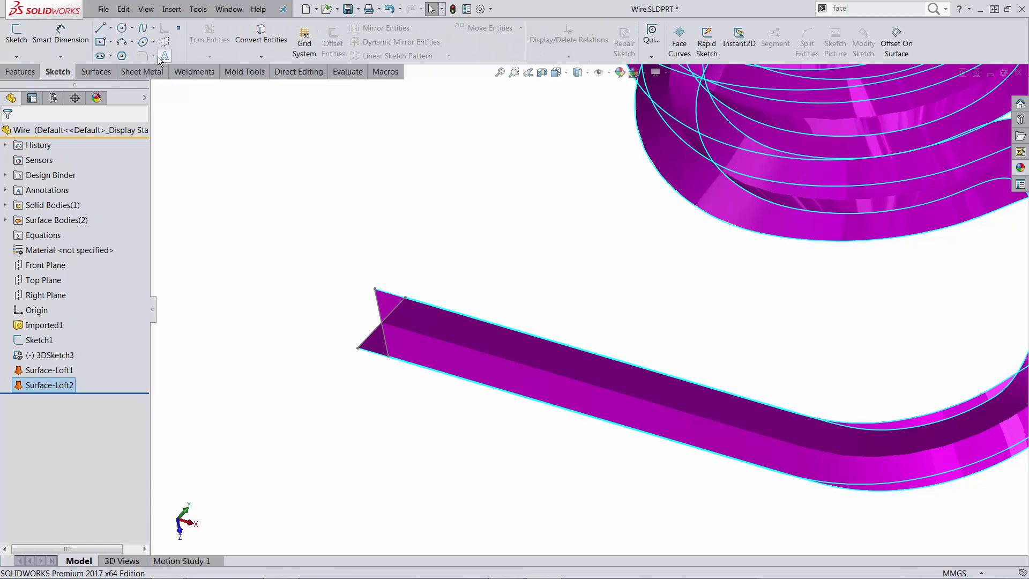
click(263, 56)
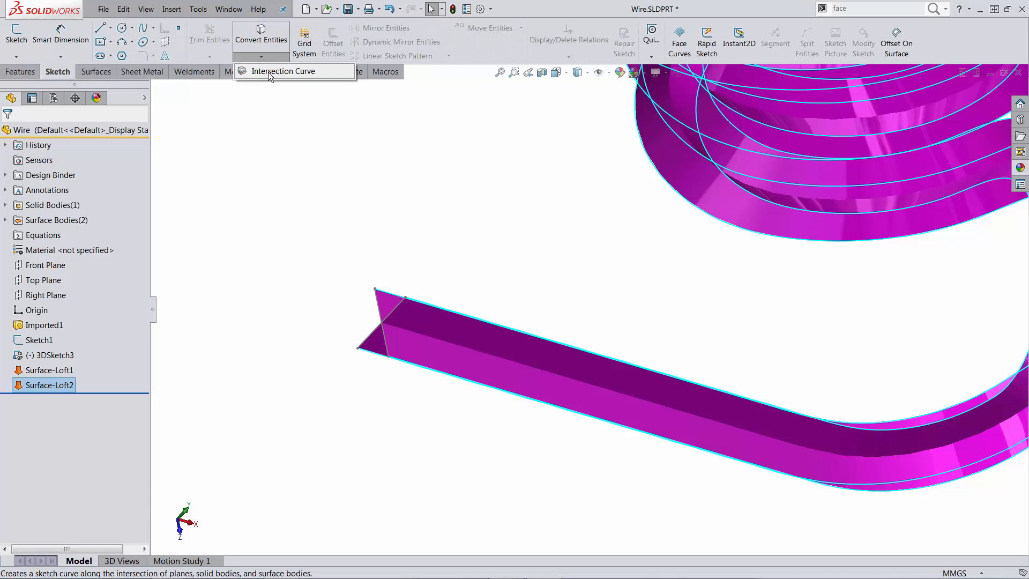
click(268, 72)
click(453, 327)
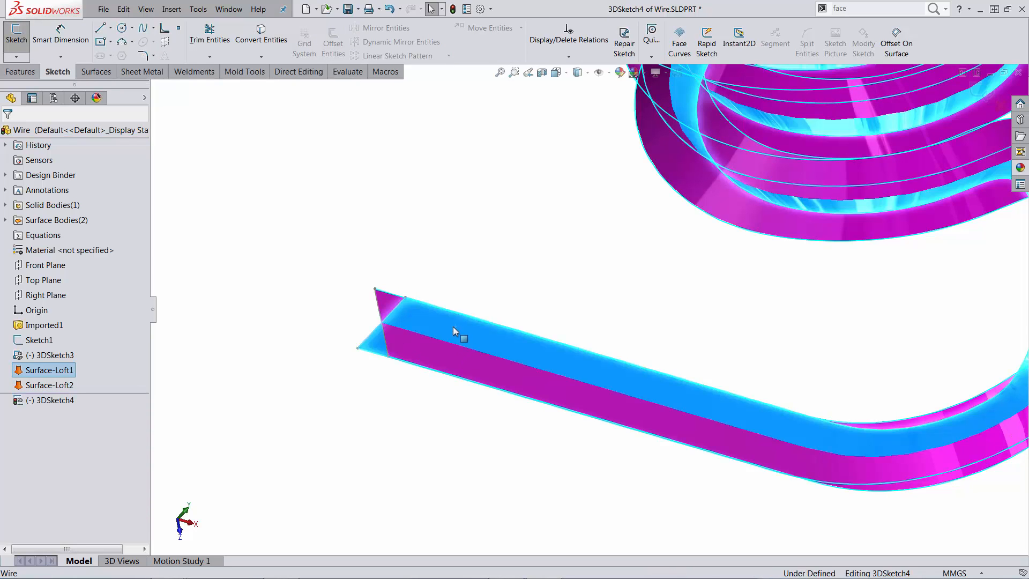
click(443, 358)
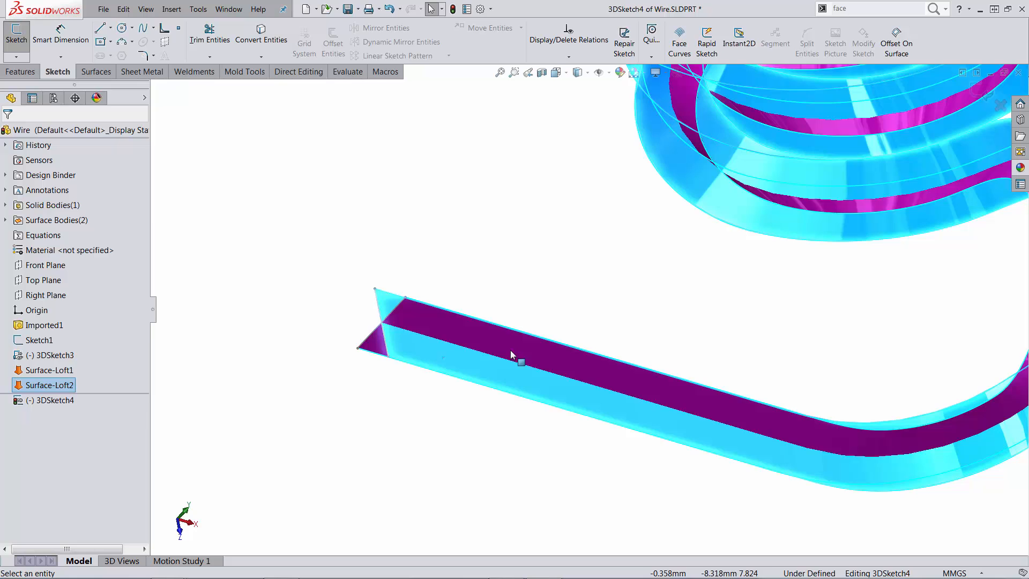
ctrl+click(483, 348)
- Generate the intersection curve as 3DSketch4 along the wire's centre and exit the sketch
click(266, 59)
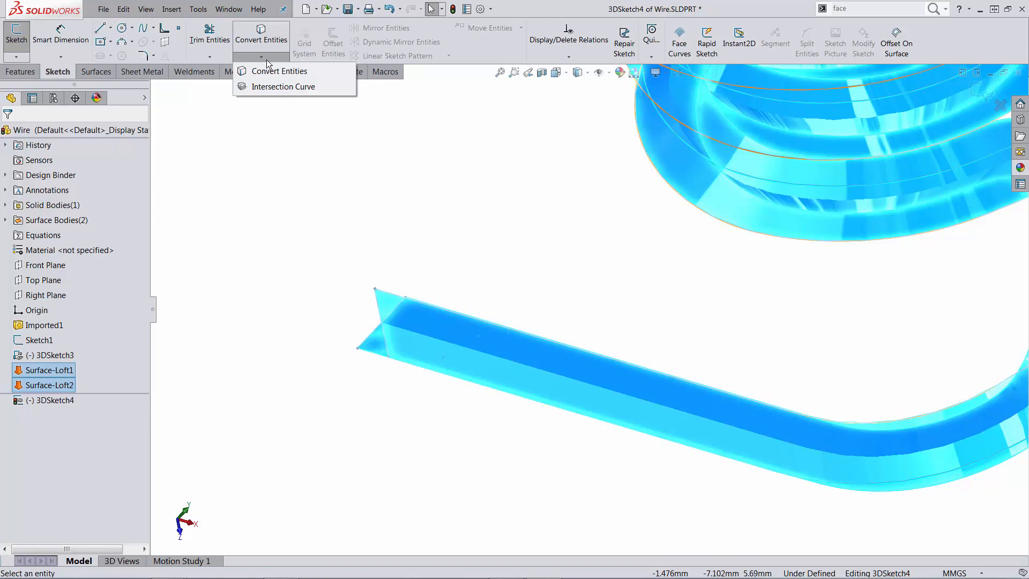
click(283, 88)
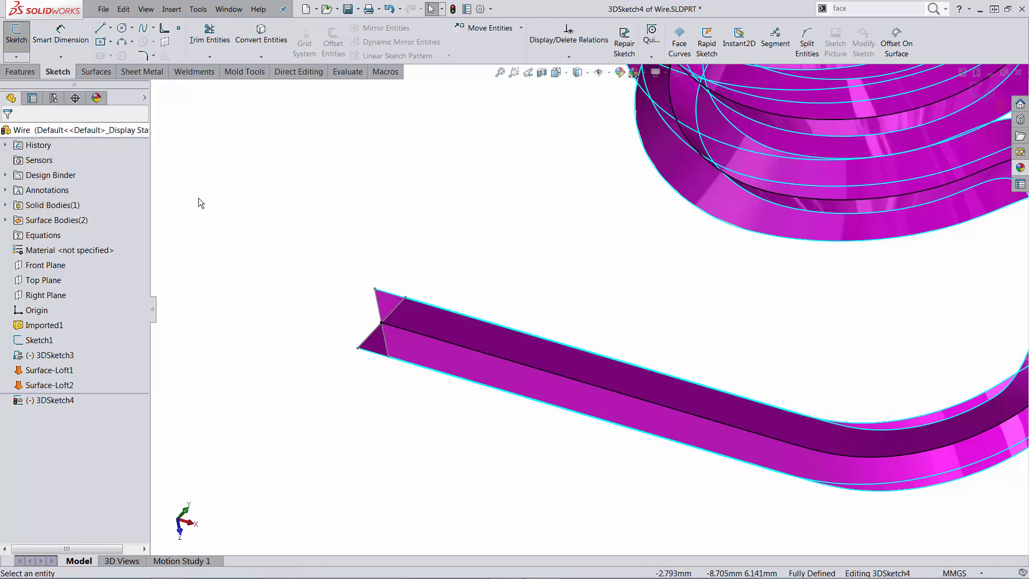
click(985, 95)
mouse_move(568, 402)
middle_down()
mouse_move(802, 481)
mouse_move(804, 437)
mouse_move(737, 321)
mouse_move(749, 391)
mouse_move(612, 273)
middle_up()
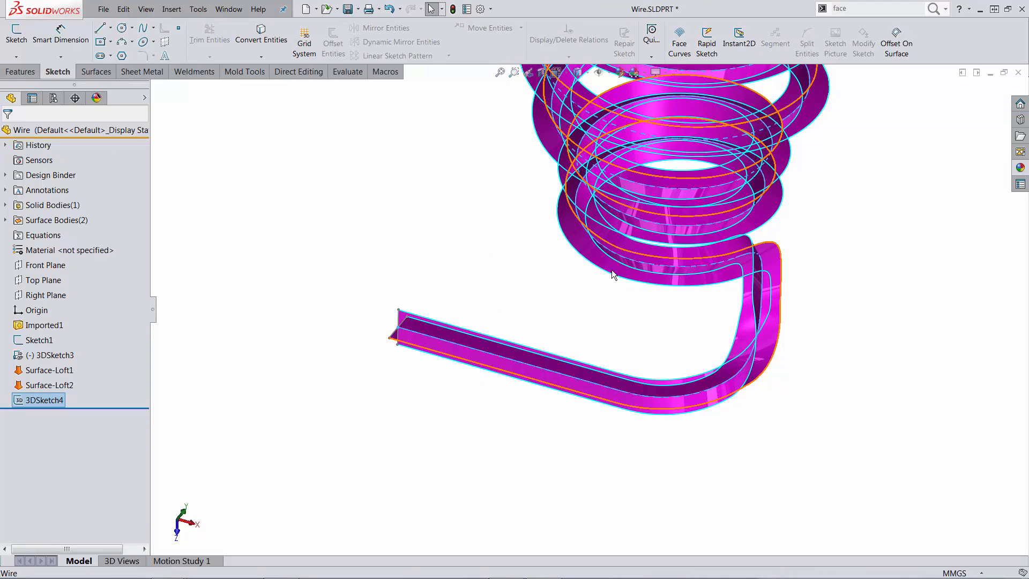
scroll(538, 228, down, 3)
click(363, 229)
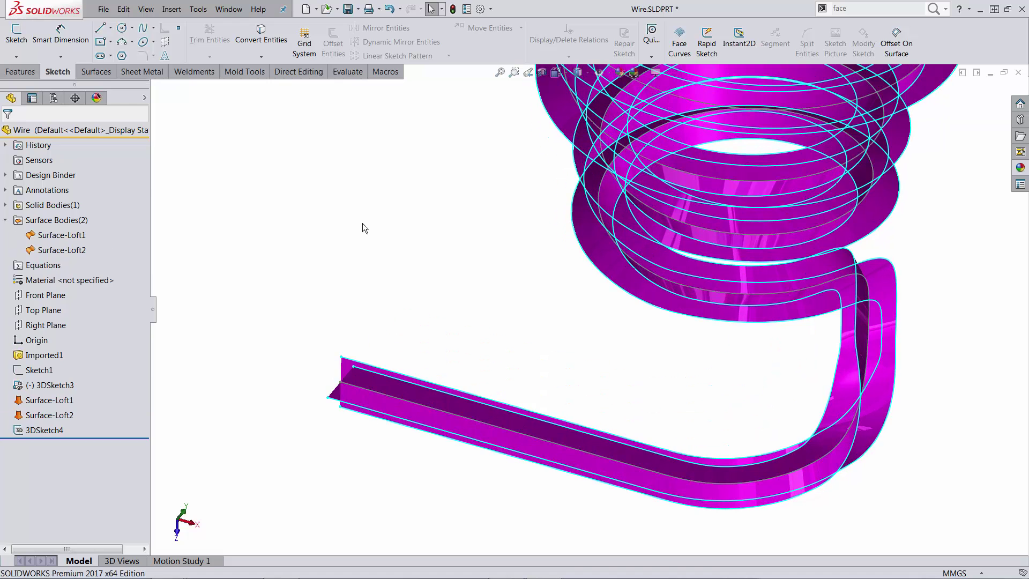
- Delete both loft surface bodies with a Delete/Keep Body feature
click(57, 240)
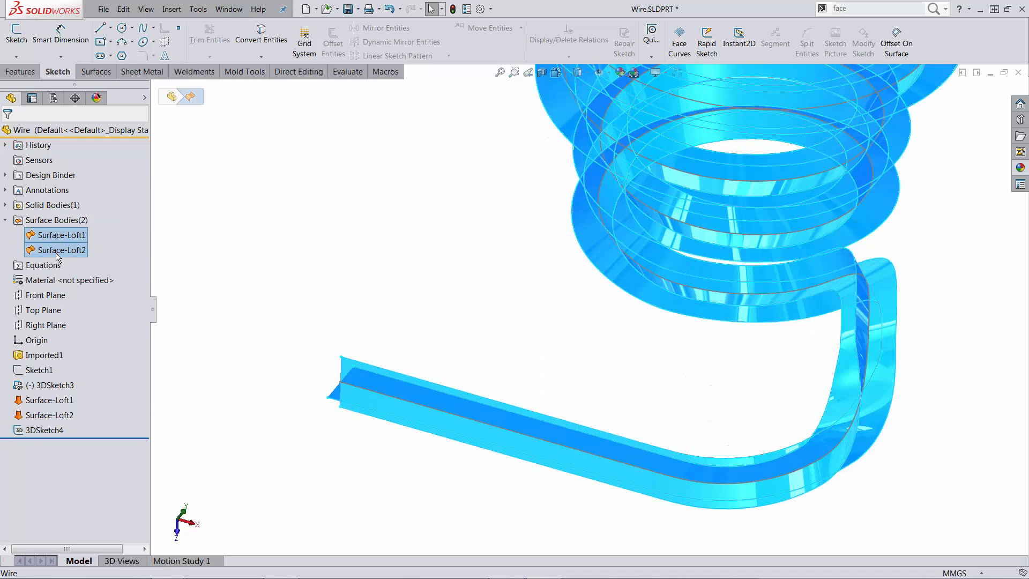
right_click(56, 252)
click(116, 324)
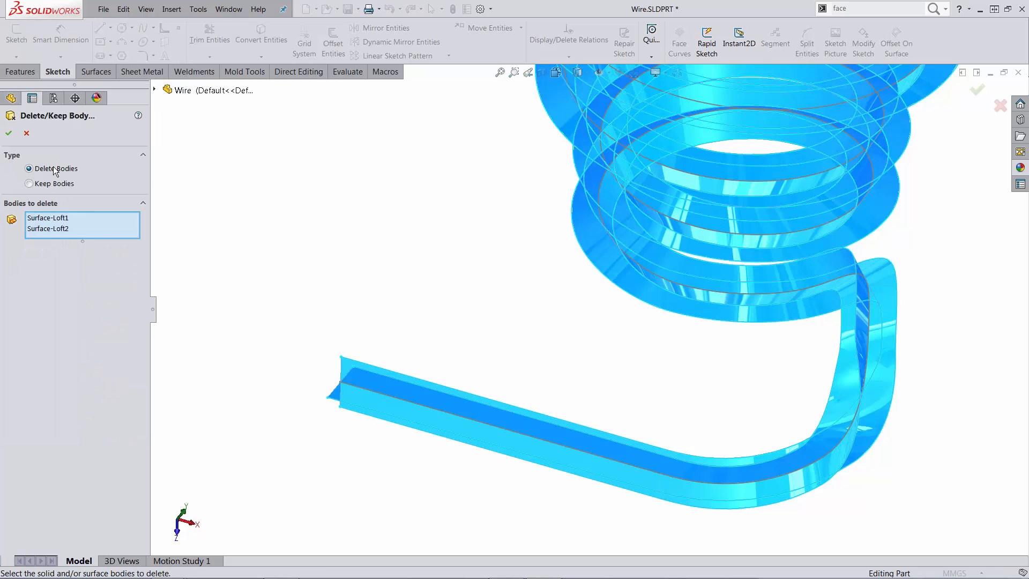
click(8, 134)
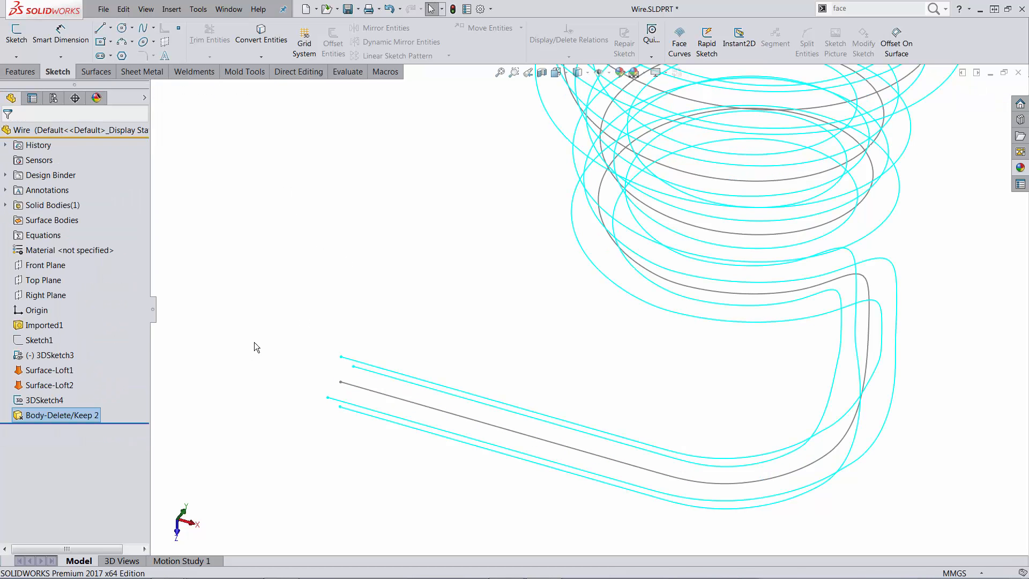
- Hide the helper edge sketch 3DSketch3 and begin renaming 3DSketch4
right_click(49, 354)
click(84, 305)
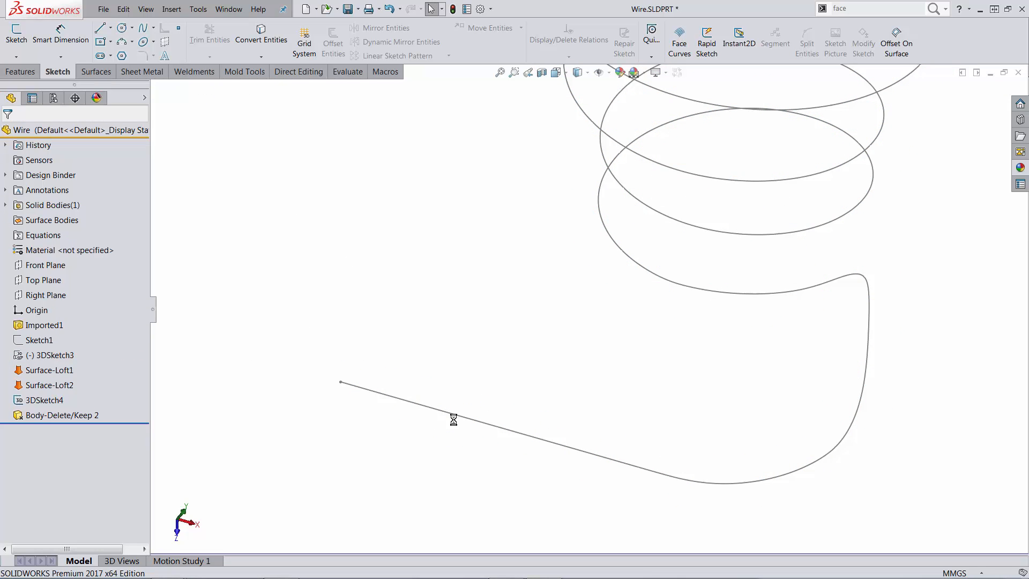
click(43, 402)
text(N)
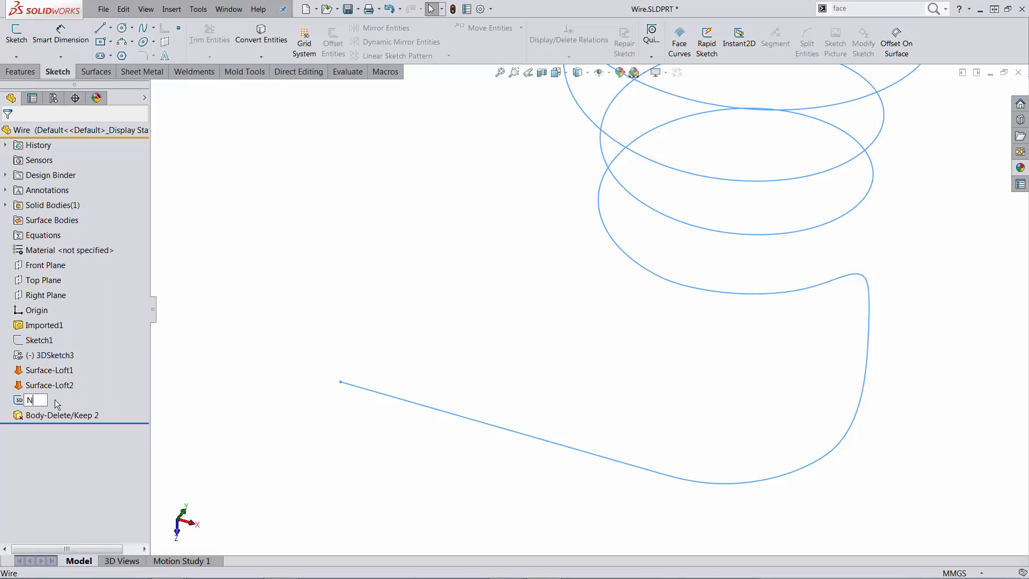
text(eutral Fibr)
text(e)
- Name the centre-curve sketch Neutral Fibre and set its sketch colour to magenta
key(Return)
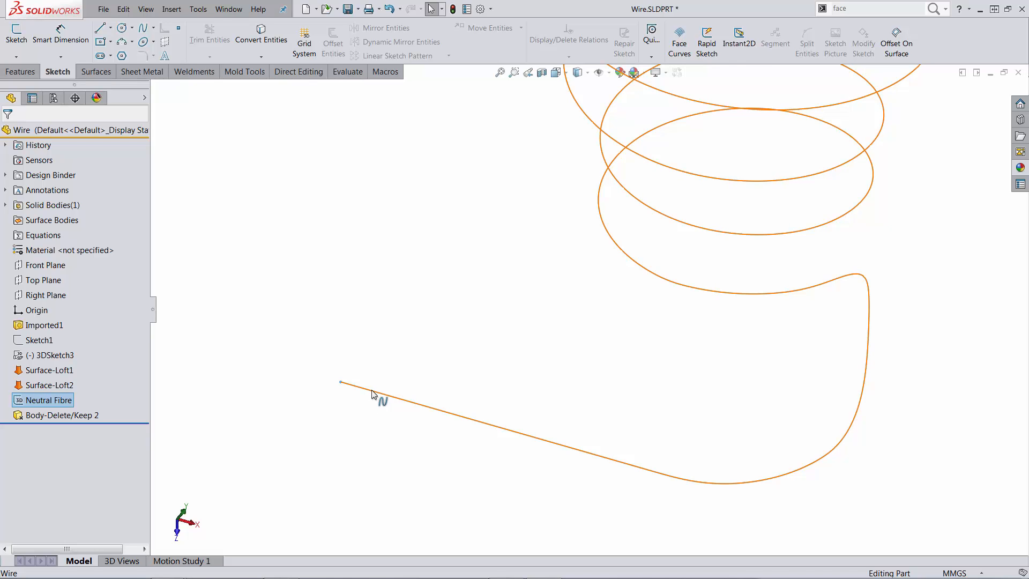
right_click(372, 395)
click(424, 551)
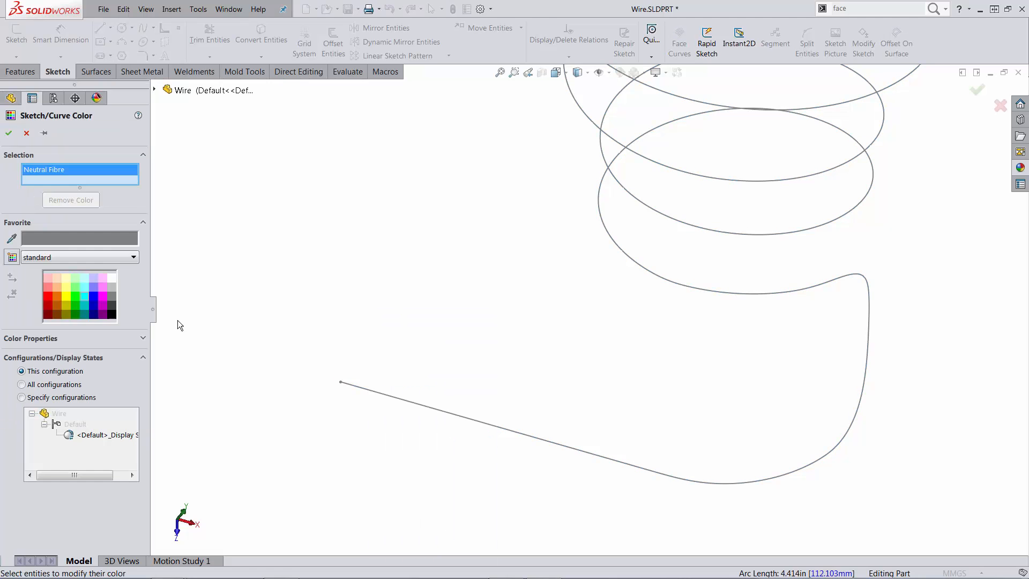
click(100, 299)
click(8, 133)
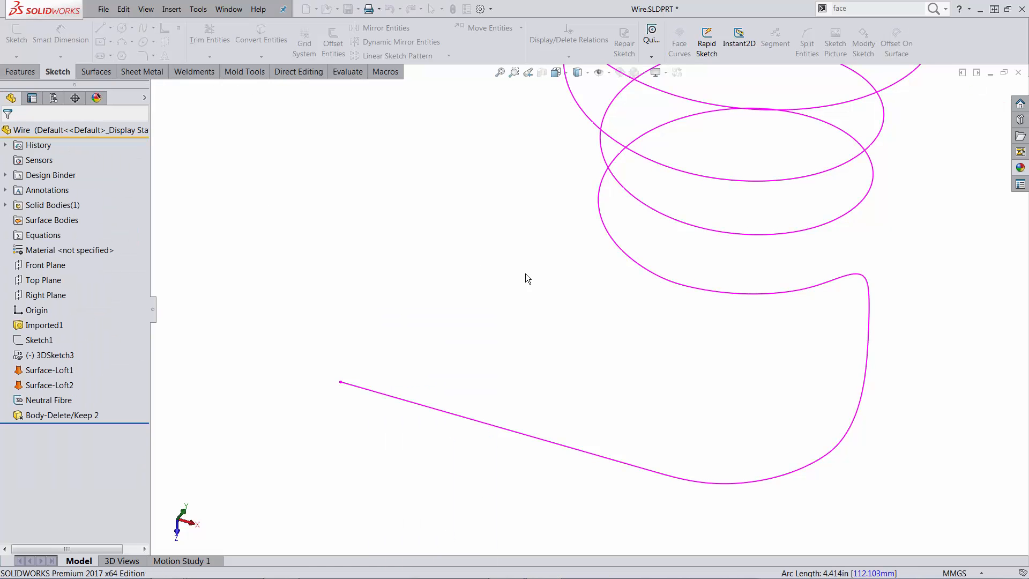
scroll(771, 326, up, 3)
scroll(748, 303, up, 2)
- Orbit to view the whole Neutral Fibre curve, selecting and clearing it
middle_drag(735, 290, 700, 201)
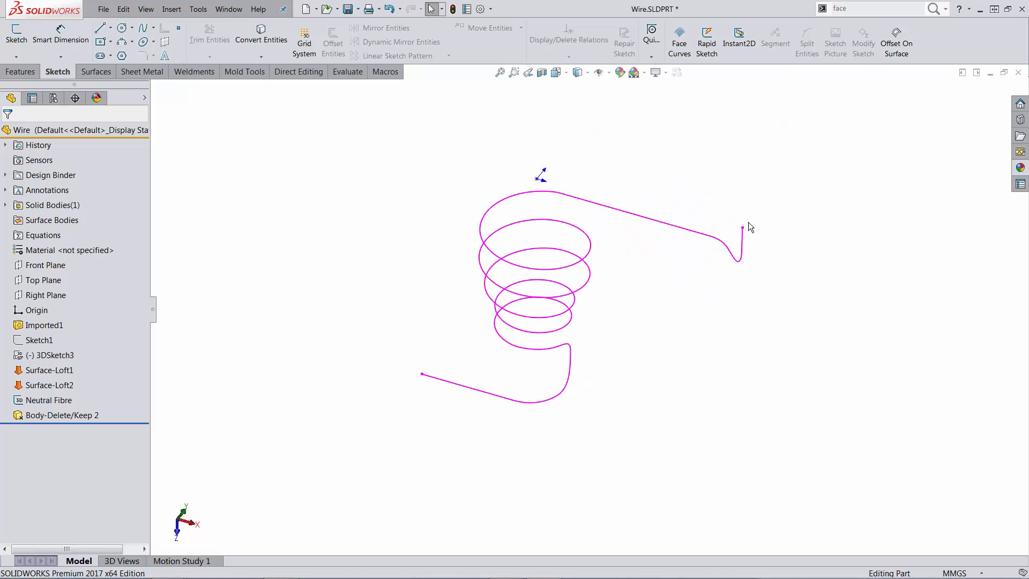
click(484, 396)
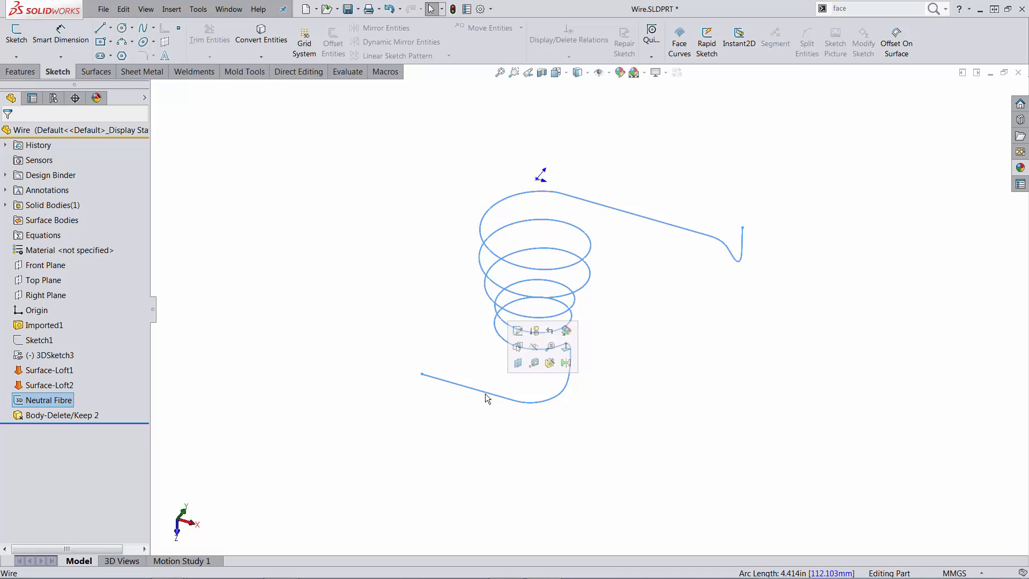
click(512, 437)
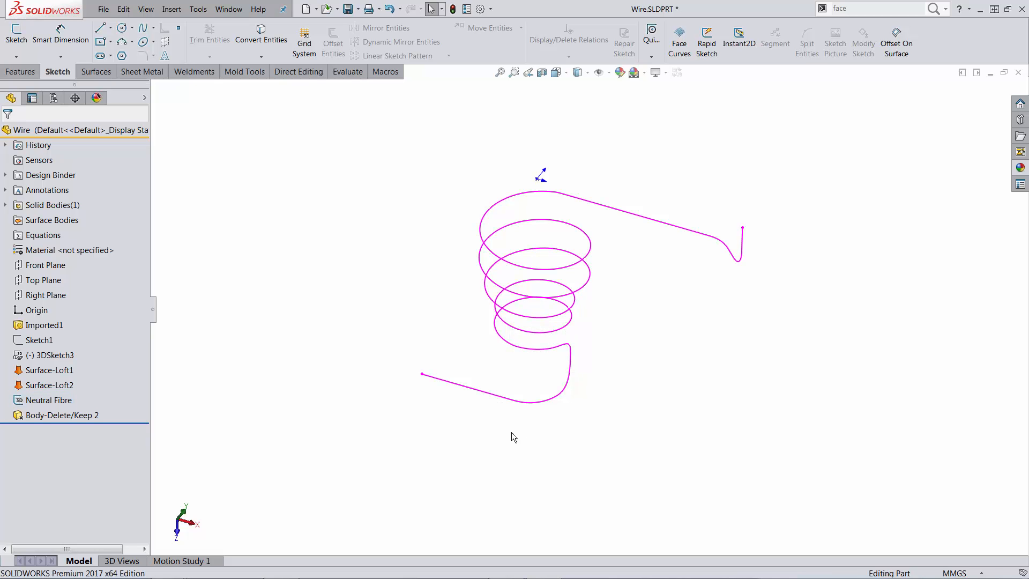
scroll(485, 345, down, 2)
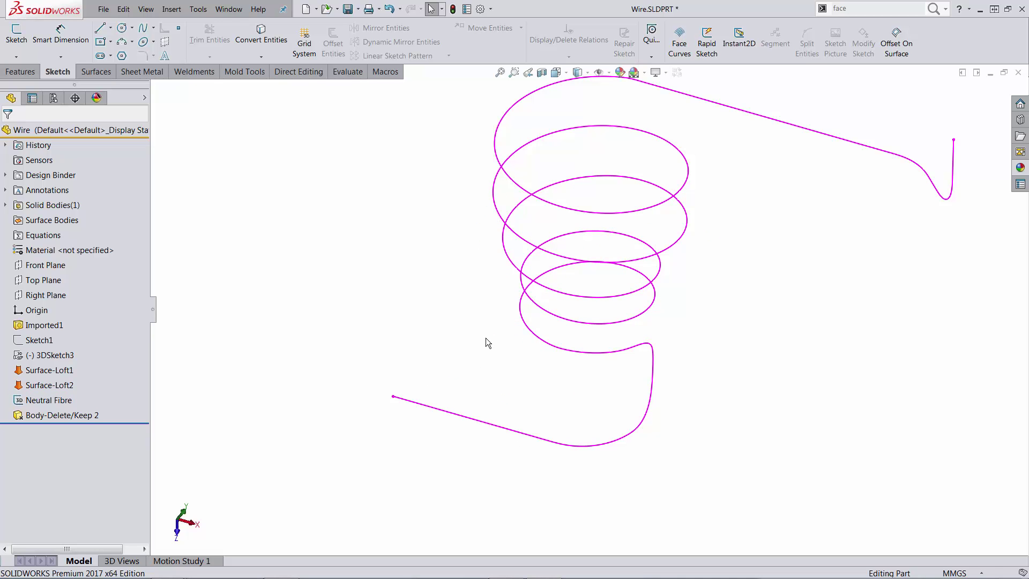
- Show the imported wire body again
right_click(49, 326)
click(76, 309)
click(355, 359)
scroll(356, 368, down, 3)
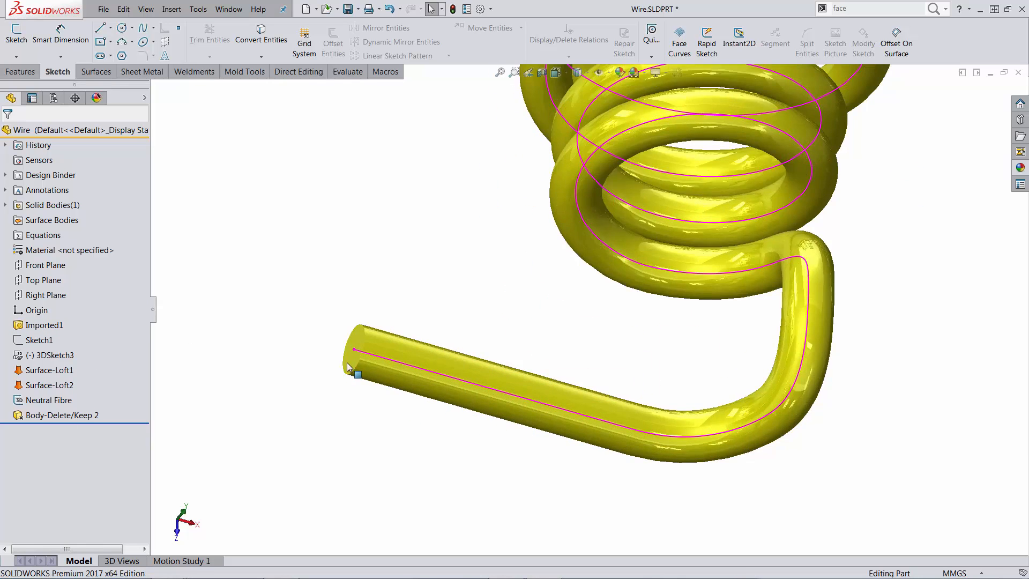
scroll(386, 359, down, 3)
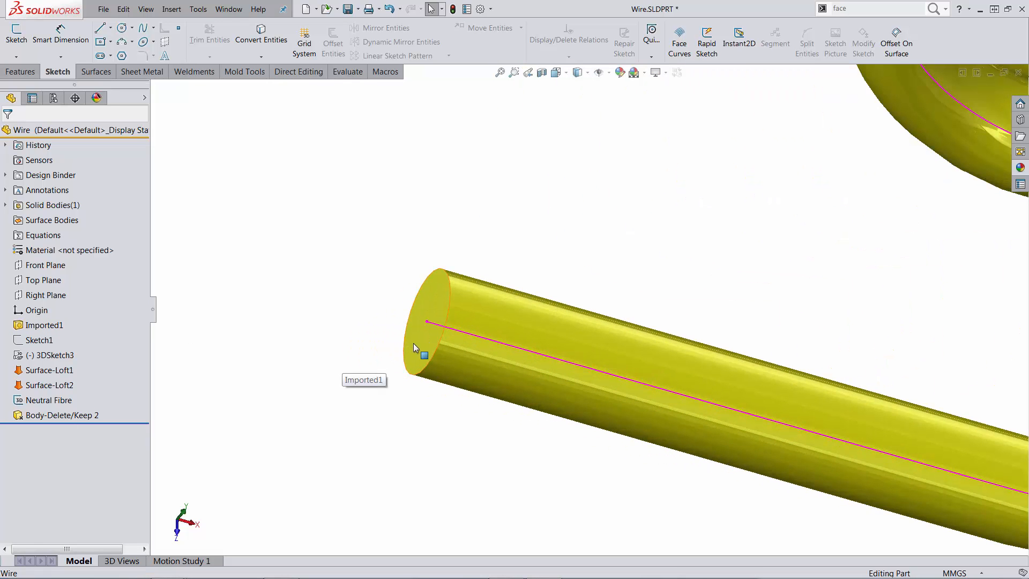
- Sketch on the straight wire's end face, convert its edge into a circle, and exit as Sketch2
click(413, 344)
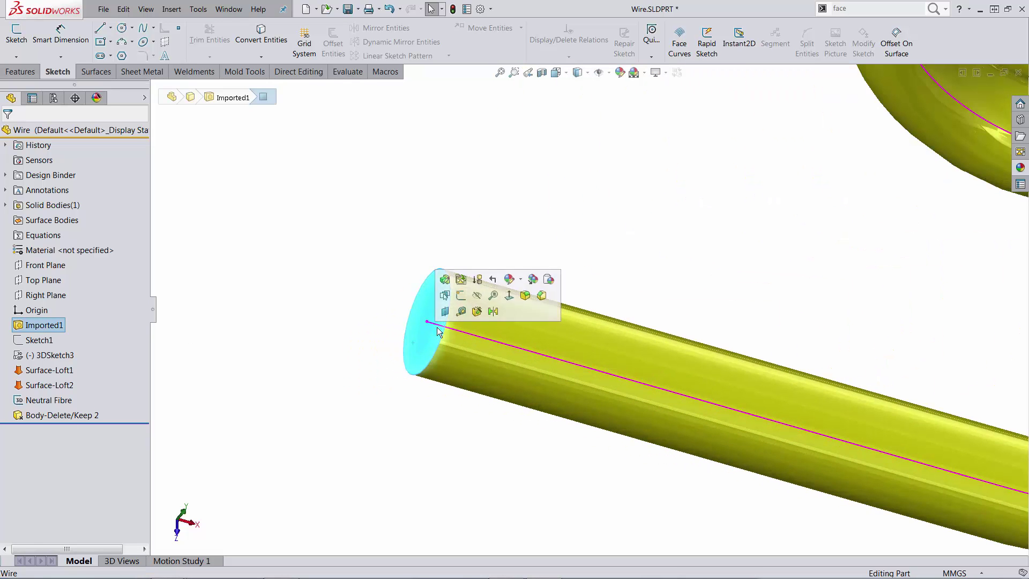
click(457, 297)
key(s)
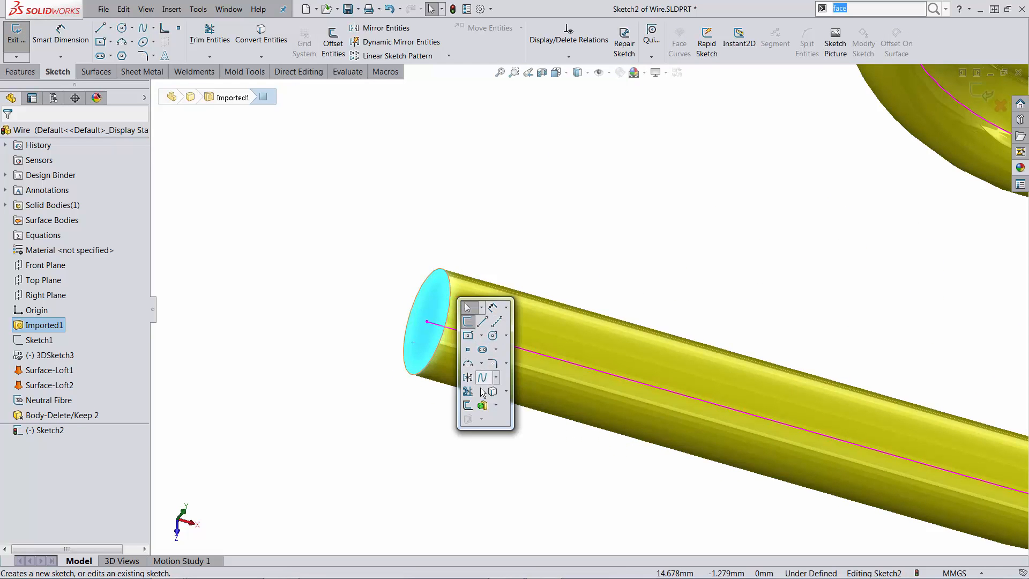
click(493, 392)
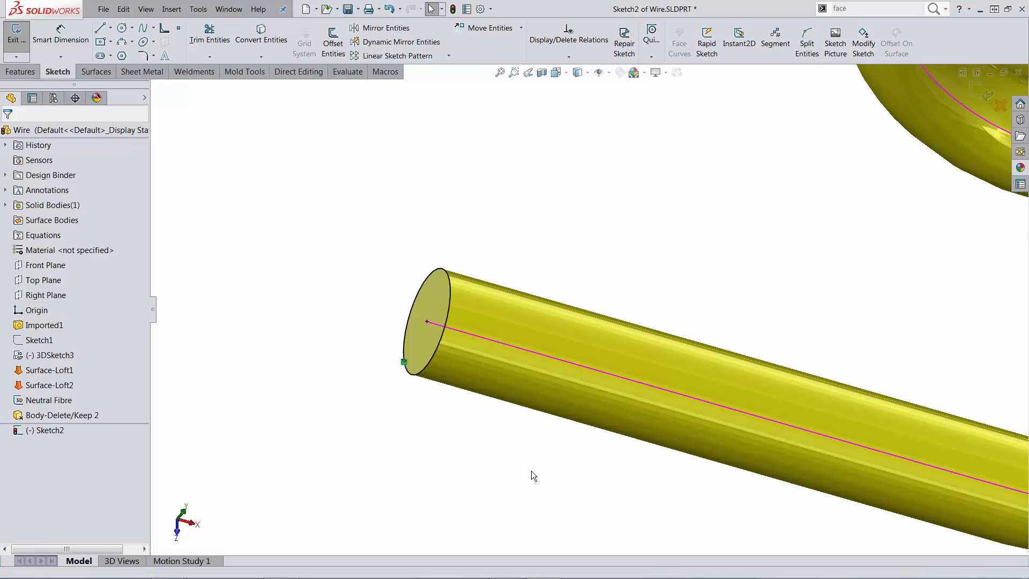
scroll(540, 471, up, 2)
scroll(539, 472, up, 2)
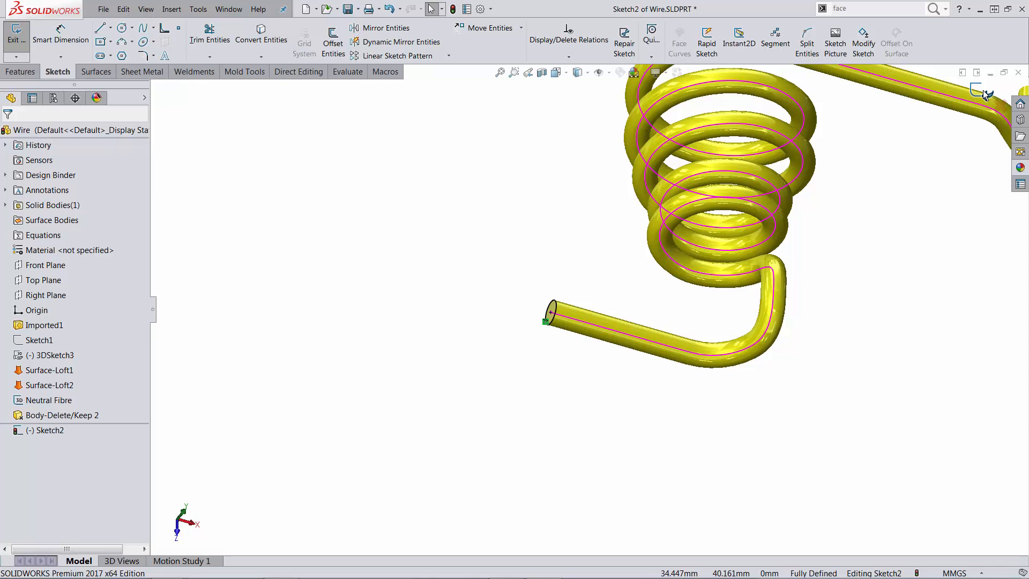
click(984, 90)
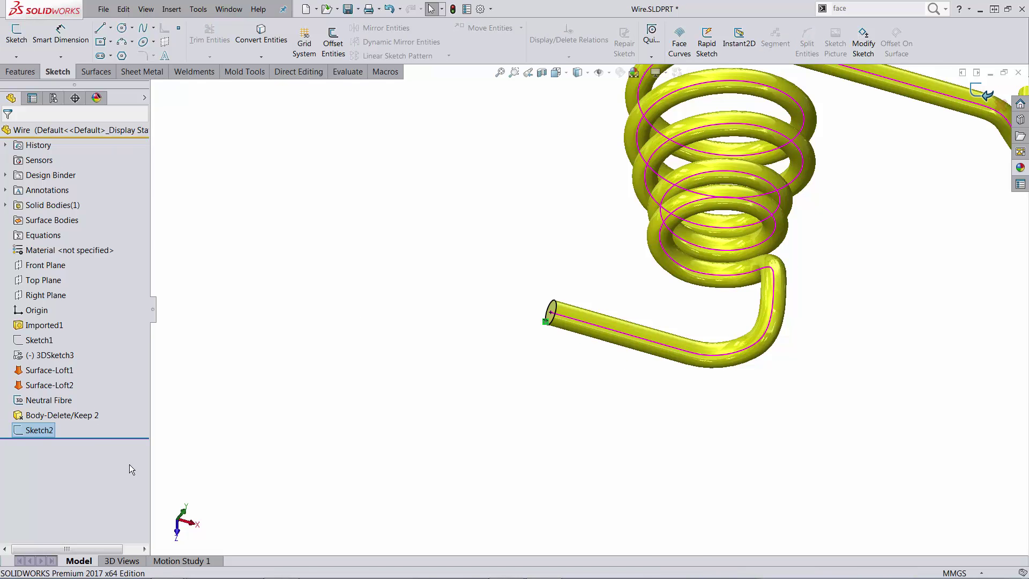
- Edit Neutral Fibre and draw a straight line from the wire's end point far beyond the spring
right_click(35, 404)
click(52, 310)
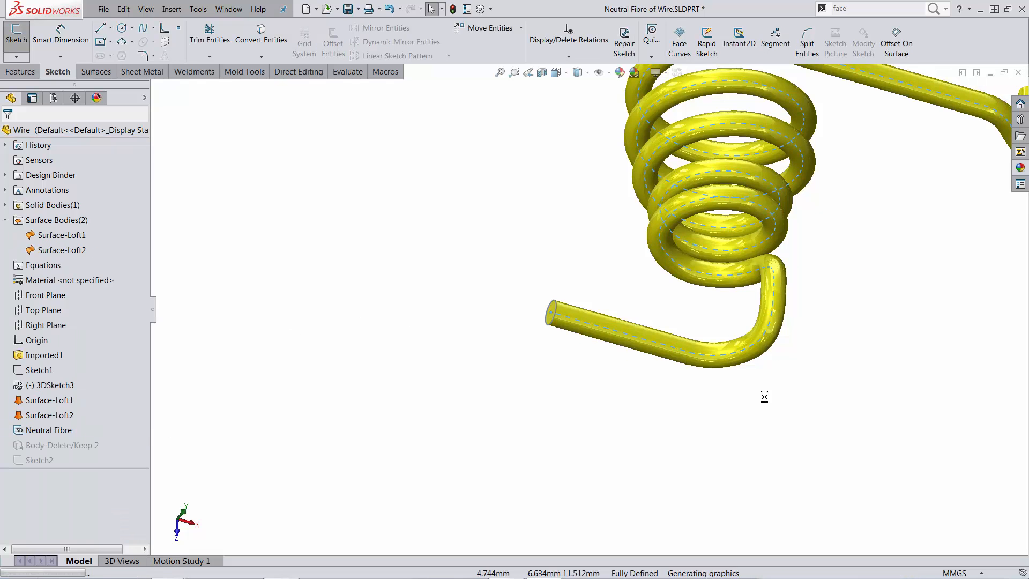
key(f)
key(s)
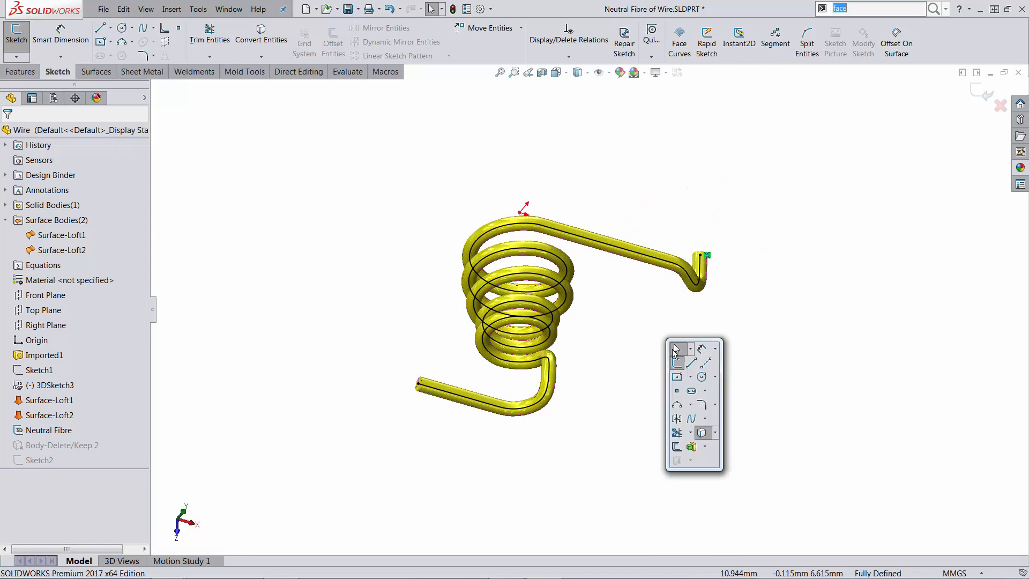
click(691, 363)
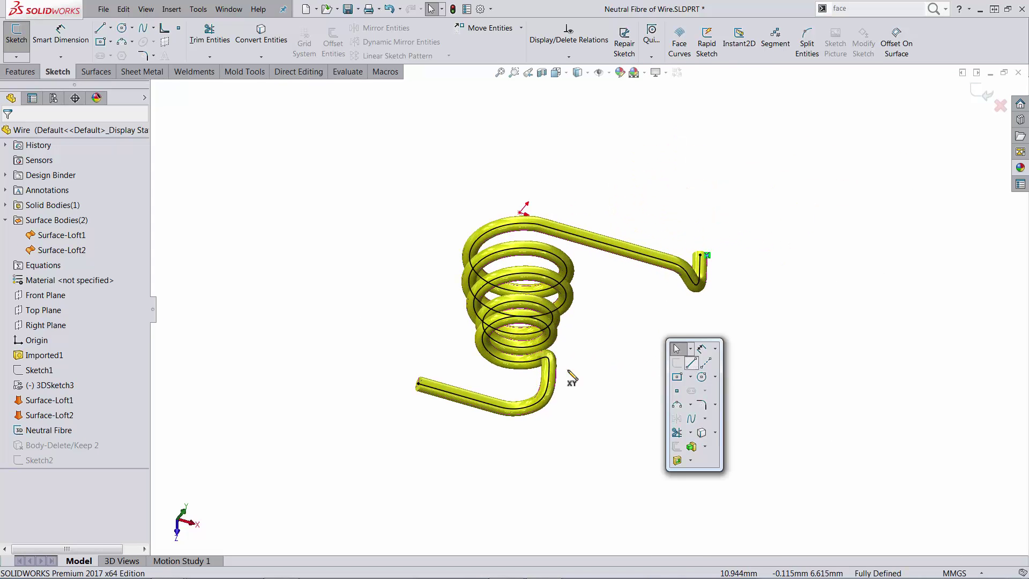
click(418, 384)
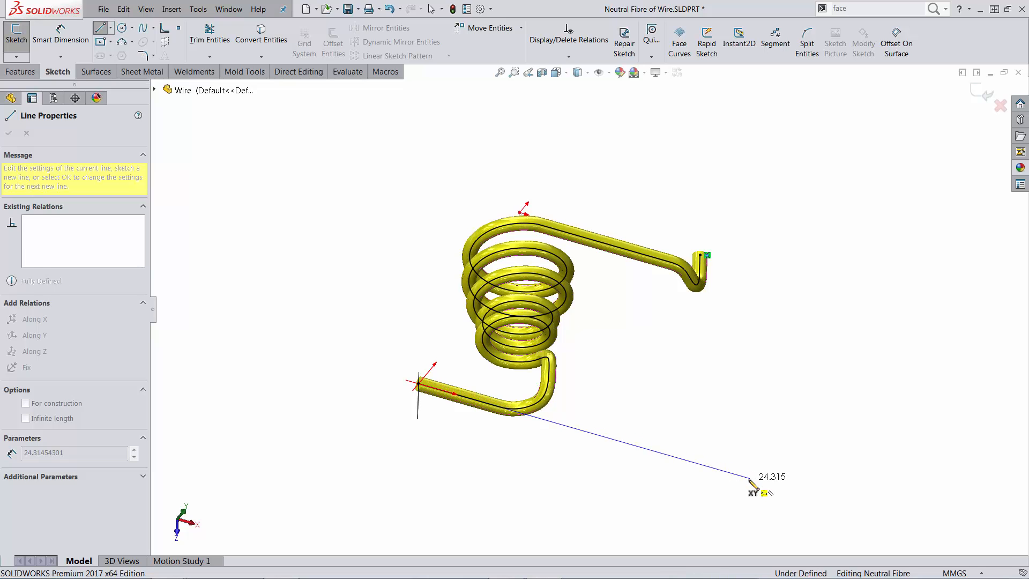
click(749, 479)
key(Escape)
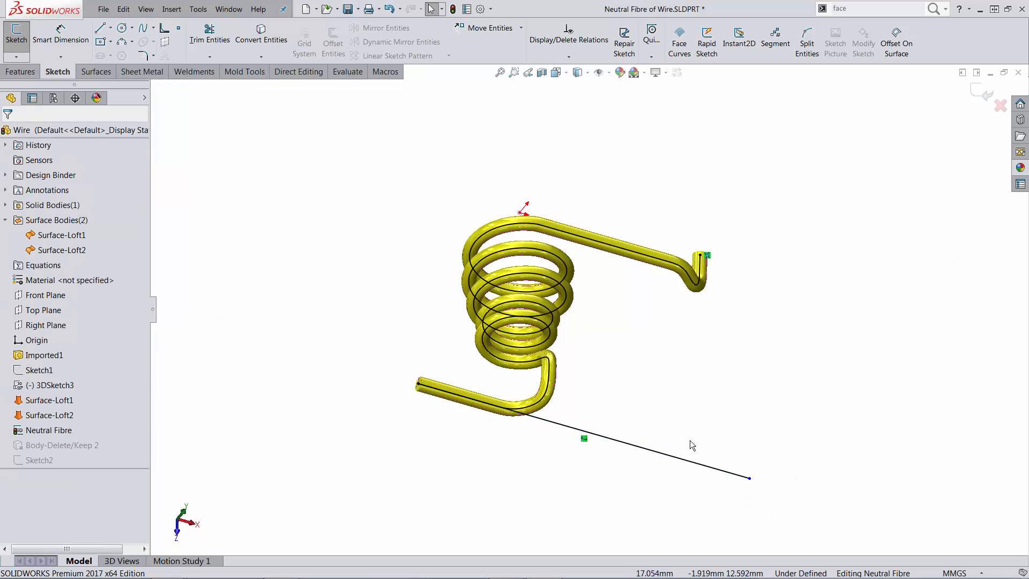
- Make the new line equal in curve length to the bent spline and exit the sketch
click(651, 451)
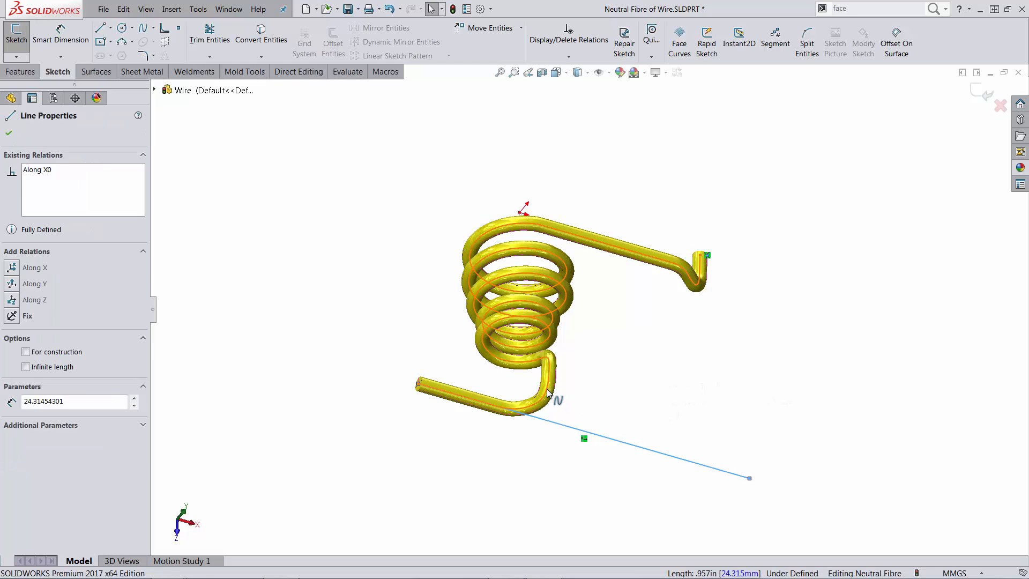
ctrl+click(554, 397)
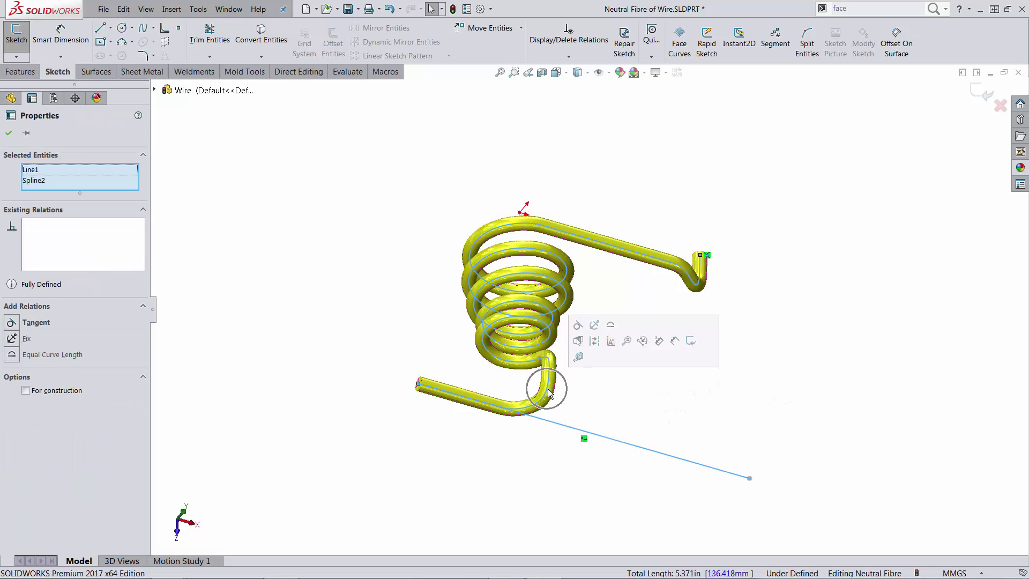
click(612, 327)
key(Escape)
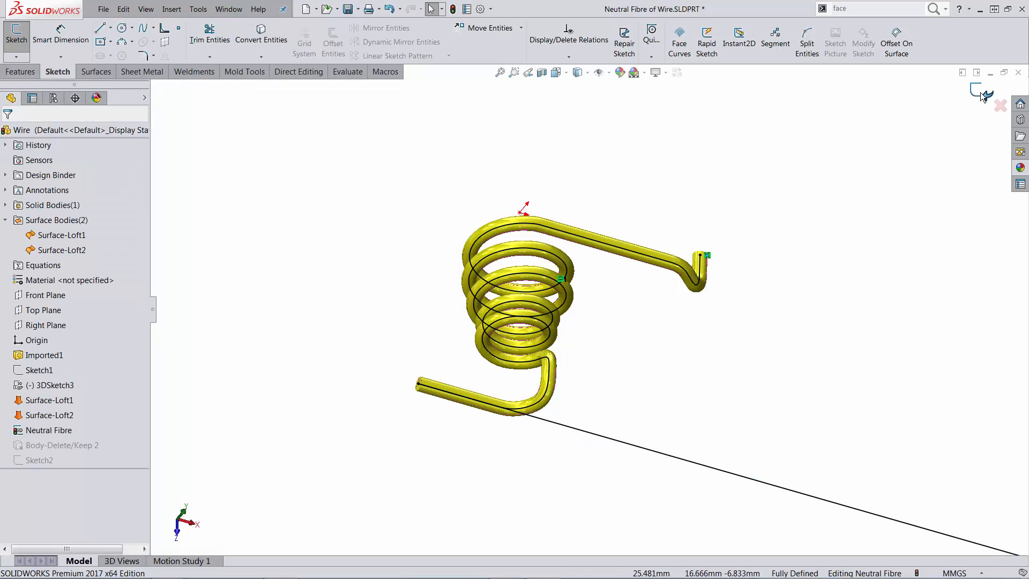
click(983, 95)
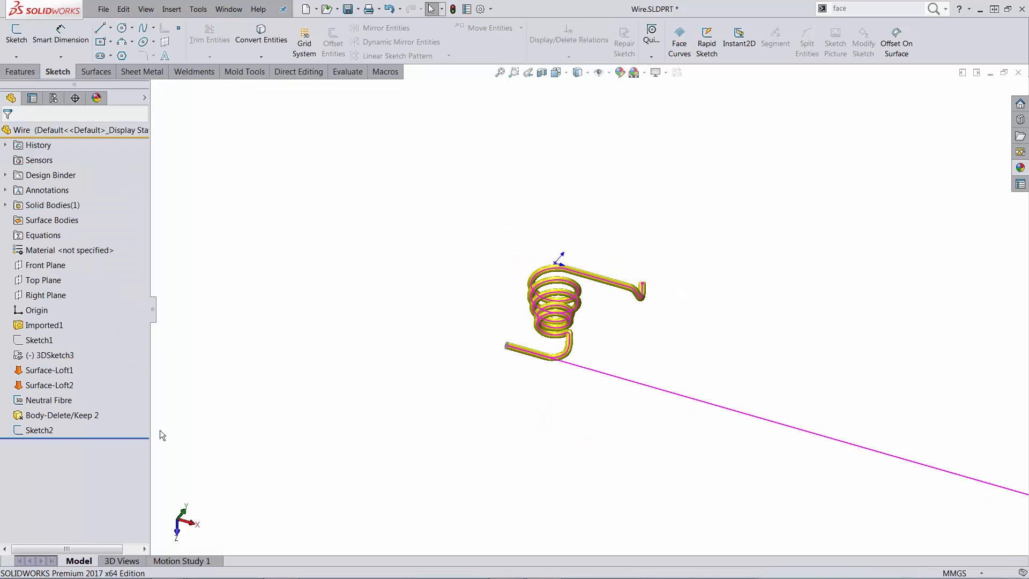
- Extrude Sketch2's circle Up To Vertex at the straight line's far endpoint, creating Boss-Extrude1
click(35, 430)
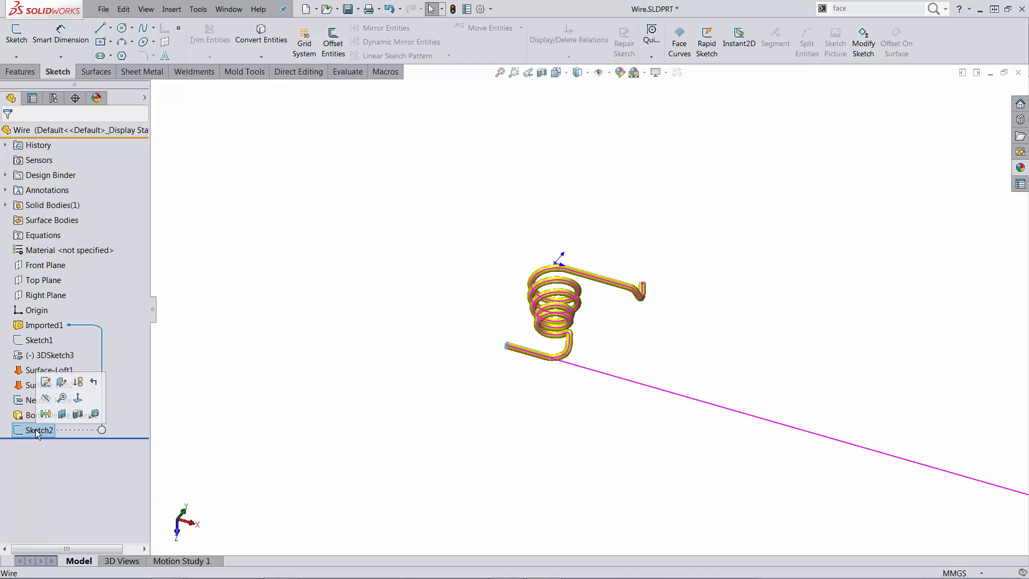
key(s)
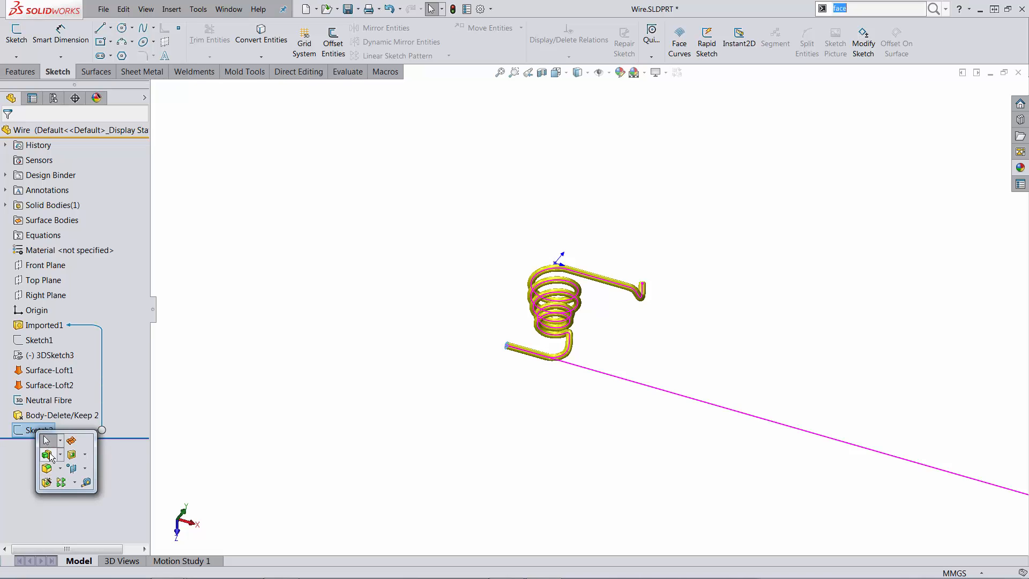
click(47, 455)
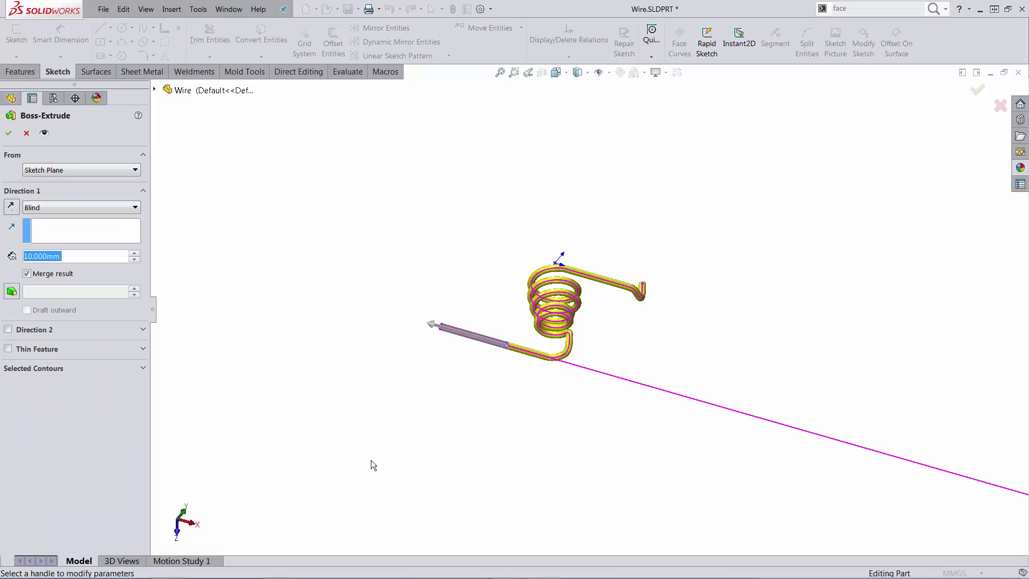
click(91, 208)
click(97, 239)
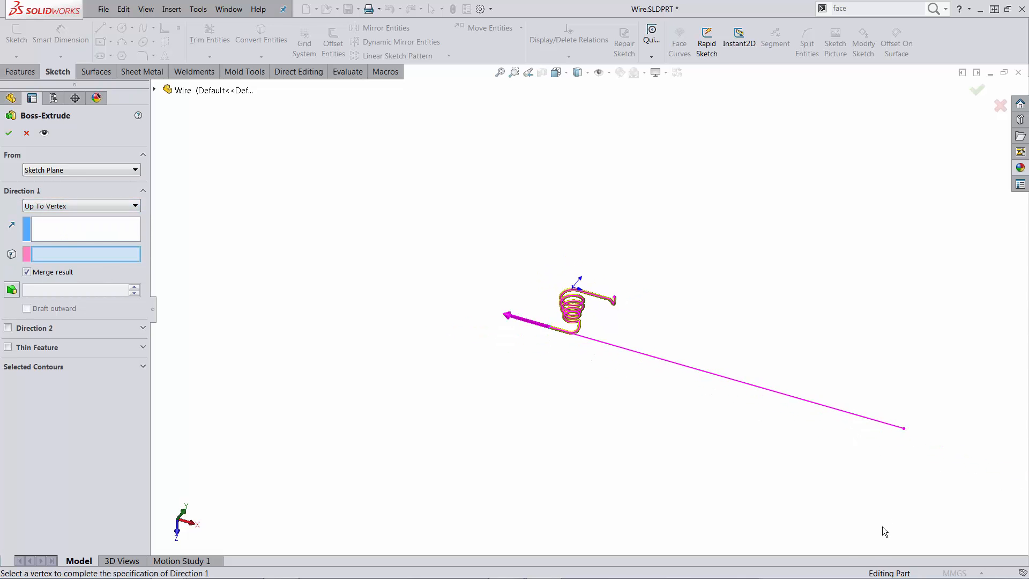
click(905, 431)
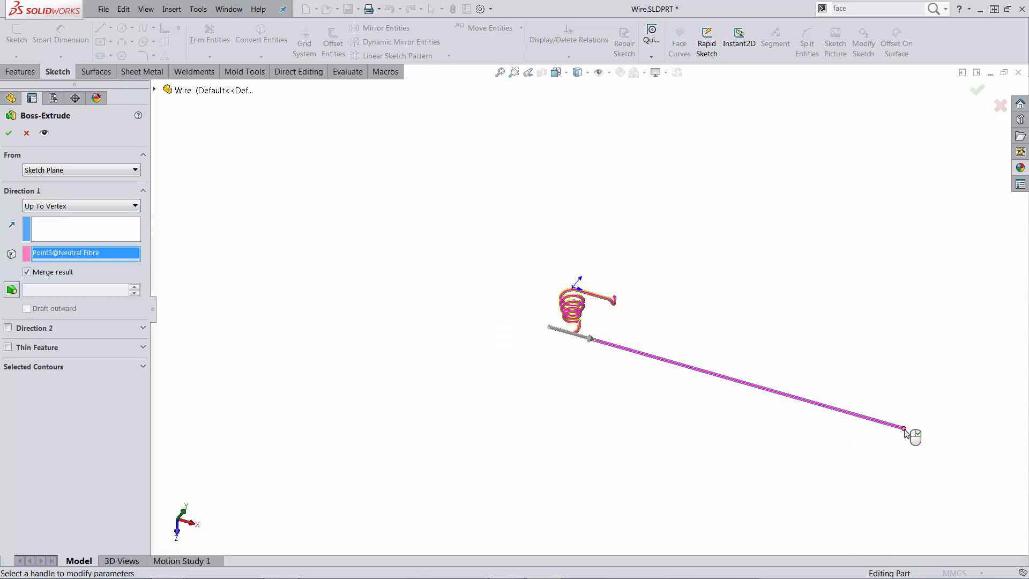
click(8, 133)
scroll(664, 374, down, 5)
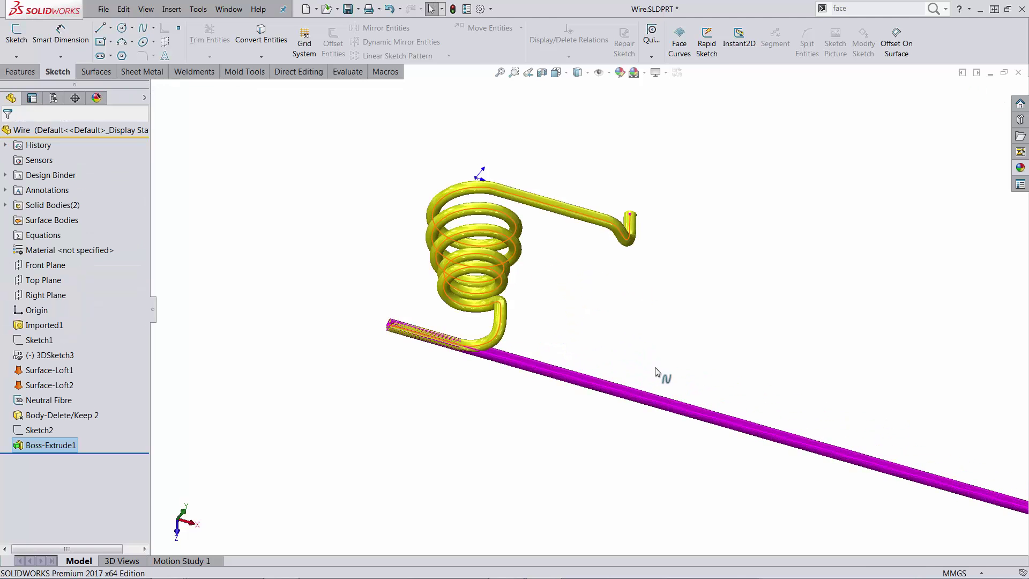
right_click(667, 406)
right_click(642, 397)
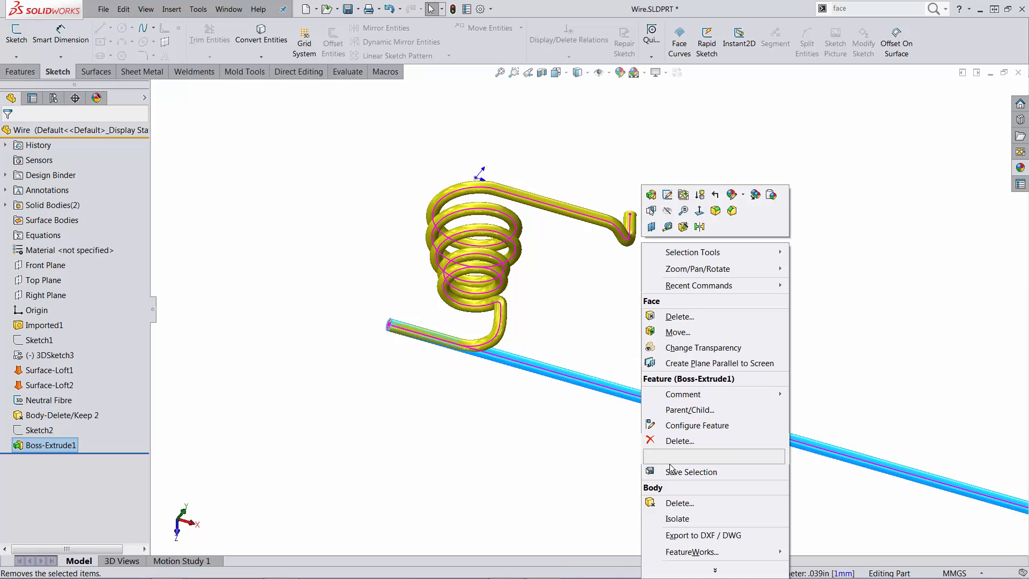
click(677, 519)
scroll(786, 425, up, 3)
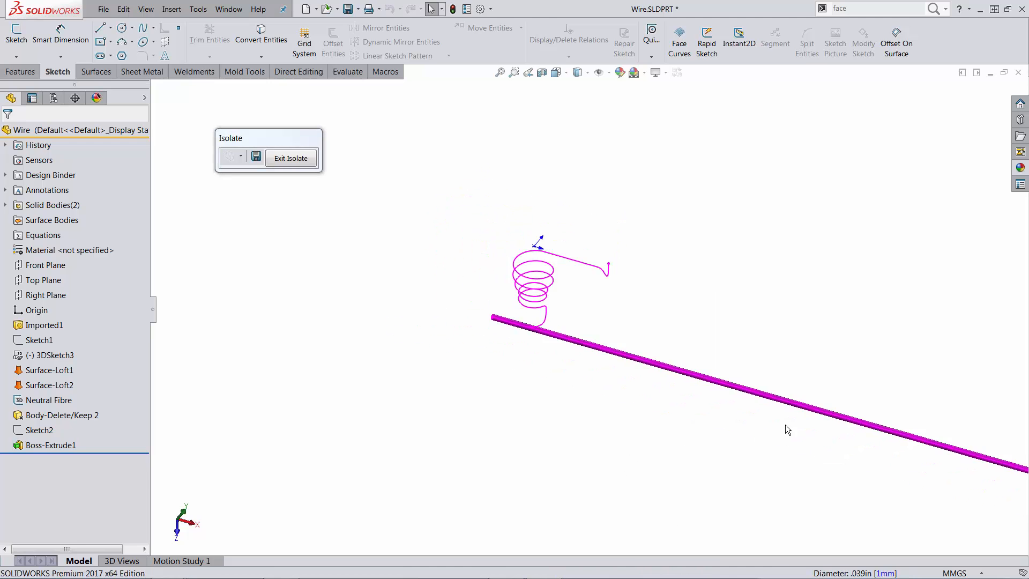
mouse_move(785, 425)
middle_down()
mouse_move(646, 327)
mouse_move(721, 350)
mouse_move(716, 386)
middle_up()
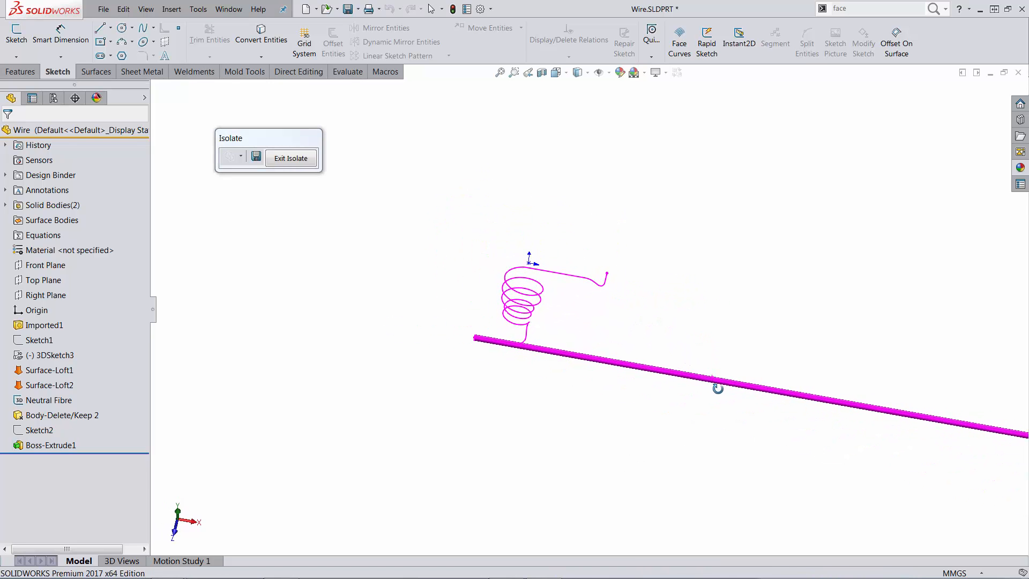
click(291, 158)
scroll(953, 374, up, 2)
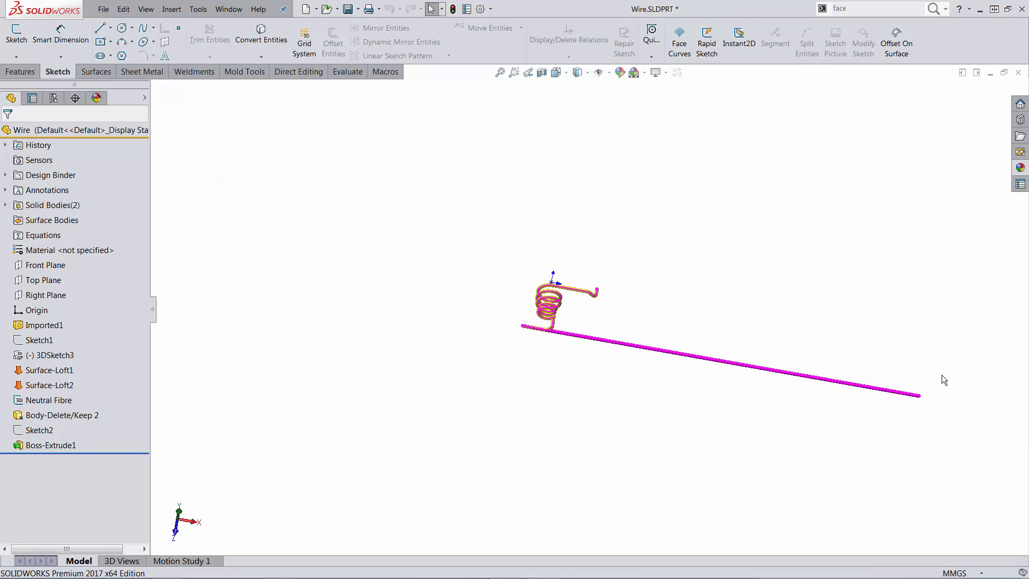
scroll(942, 375, down, 2)
scroll(489, 304, down, 2)
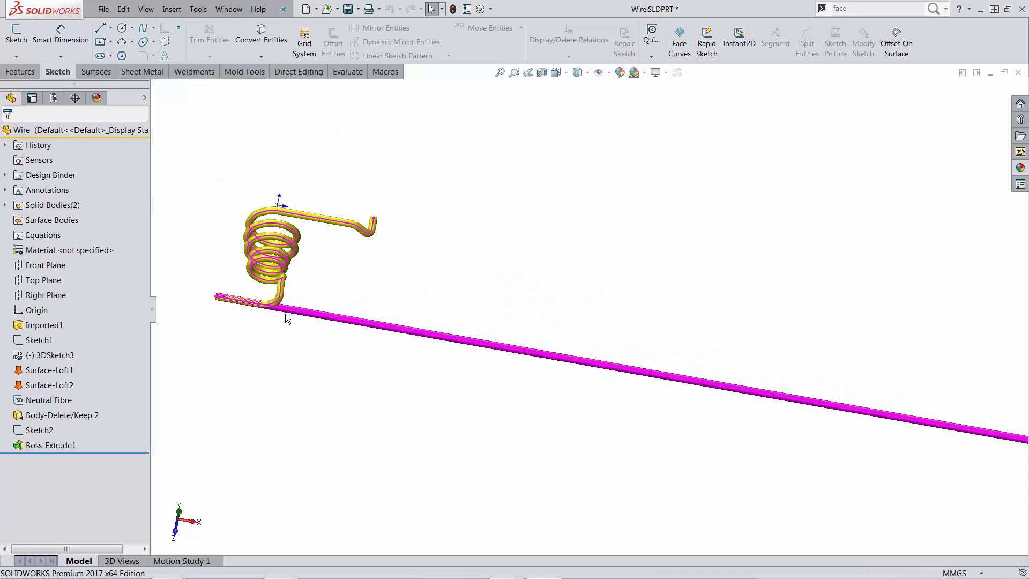